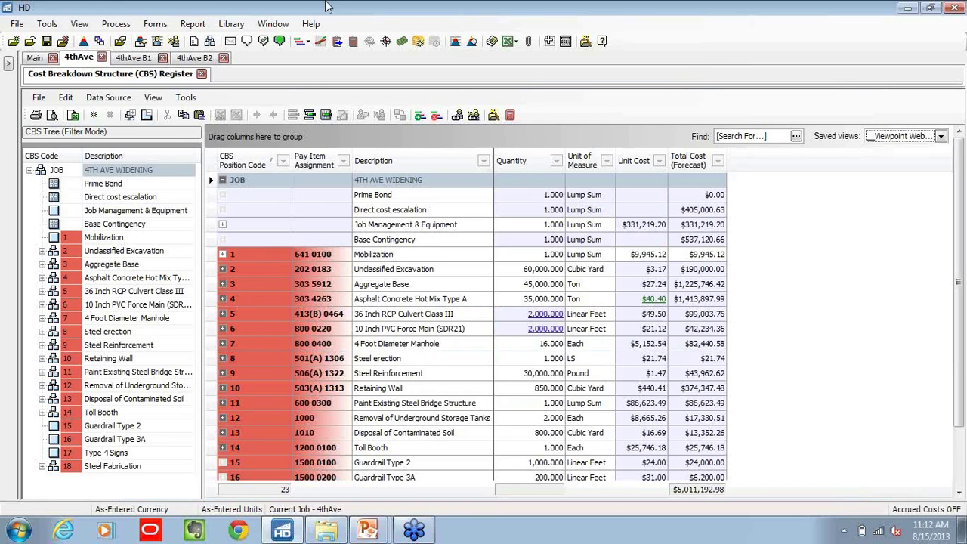
- Close the 4thAve B1 and B2 job tabs and apply the Viewpoint Webinar 1 saved view
{"action": "left_click", "coordinate": [162, 59]}
{"action": "left_click", "coordinate": [162, 59]}
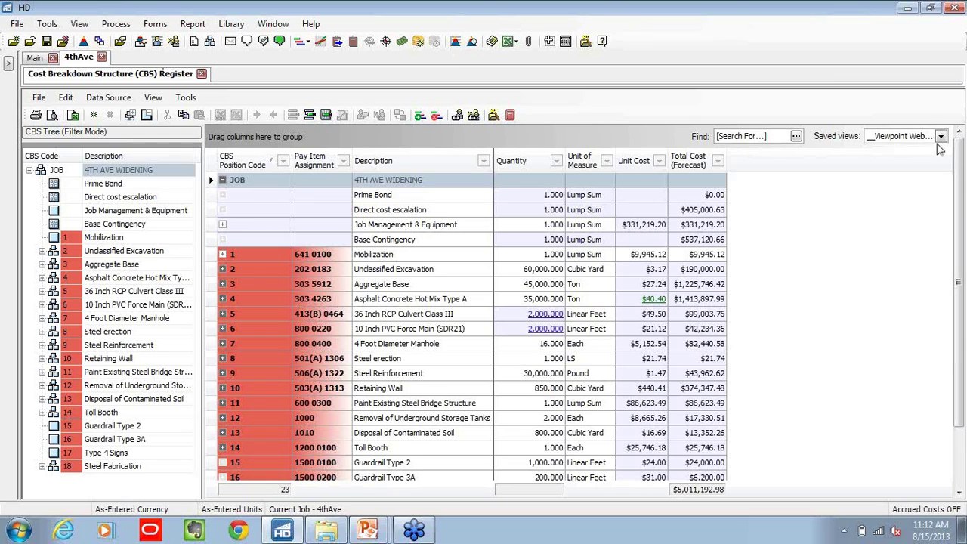
{"action": "left_click", "coordinate": [941, 138]}
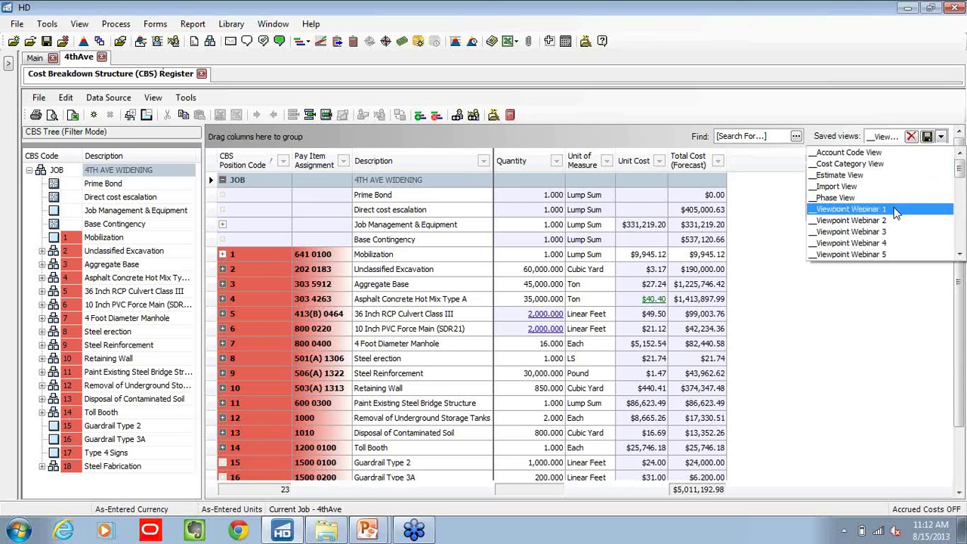
{"action": "left_click", "coordinate": [895, 211]}
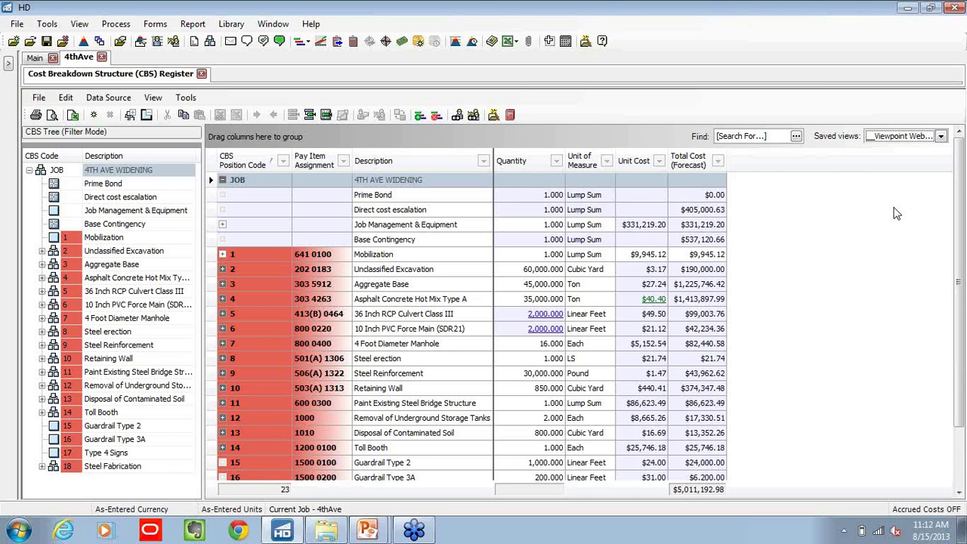
- Expand cost items 2, 4, 6 and 5 to reveal Excavation, Embankment and Furnish RCP Materials tasks
{"action": "left_click", "coordinate": [224, 272]}
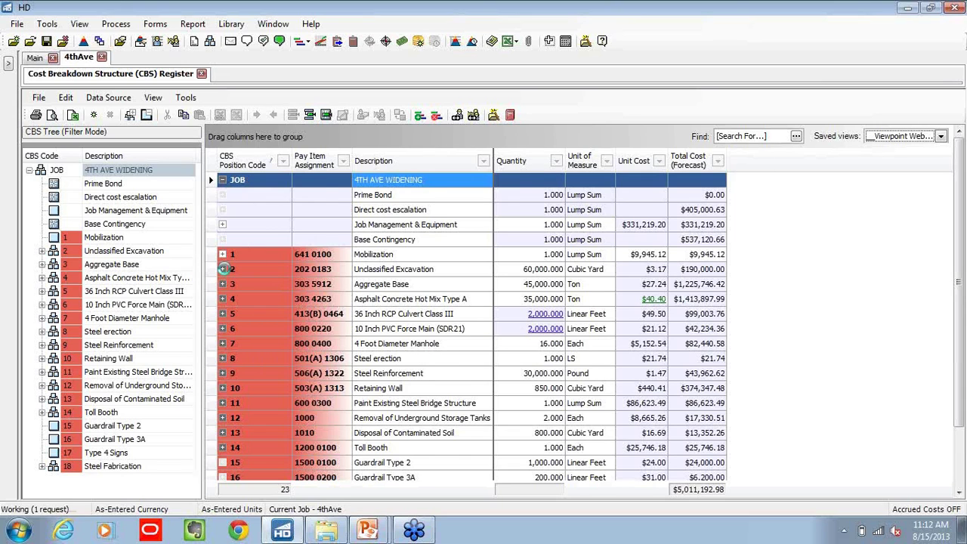
{"action": "left_click", "coordinate": [222, 328]}
{"action": "left_click", "coordinate": [223, 387]}
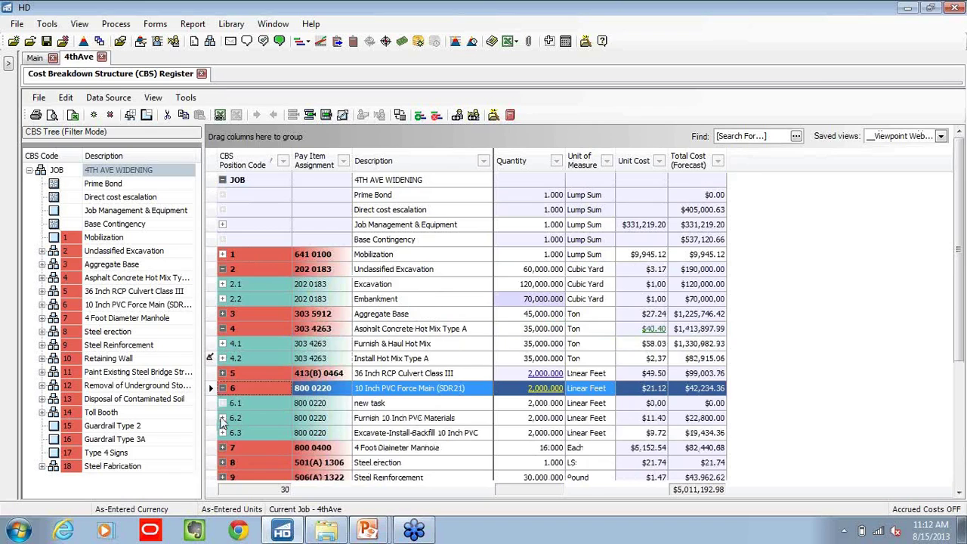
{"action": "left_click", "coordinate": [222, 374]}
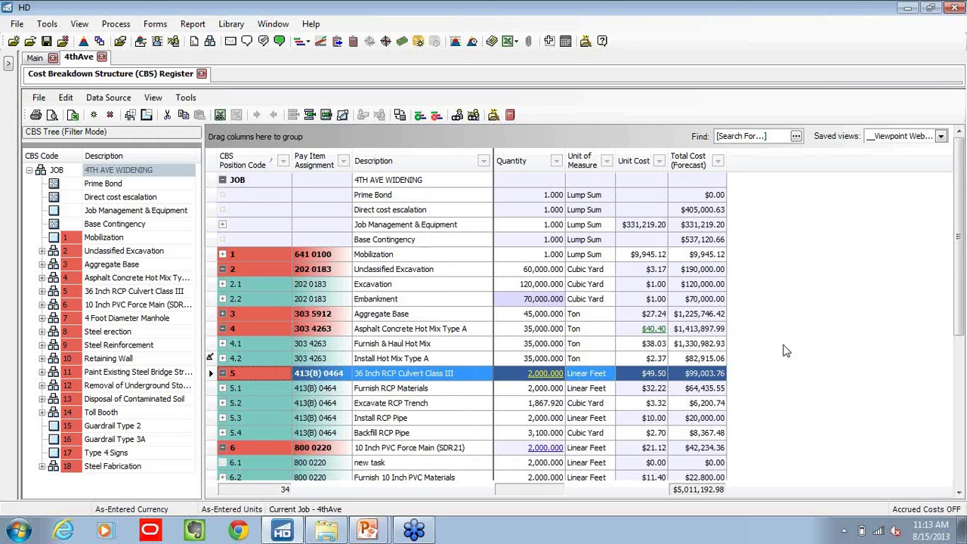
{"action": "left_click", "coordinate": [927, 136]}
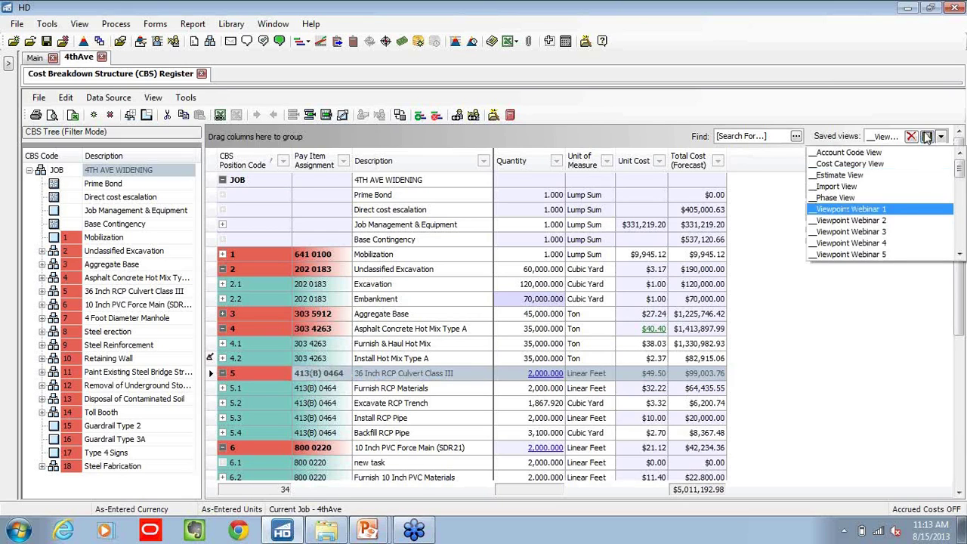
- Apply the Viewpoint Webinar 2 view, then select Unclassified Excavation and its Excavation sub-item 2.1
{"action": "left_click", "coordinate": [890, 221]}
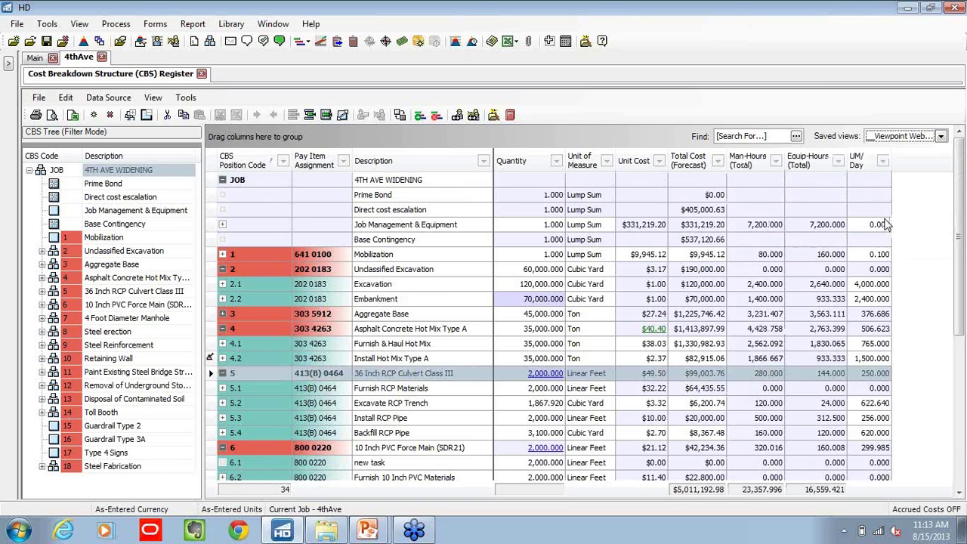
{"action": "left_click", "coordinate": [242, 267]}
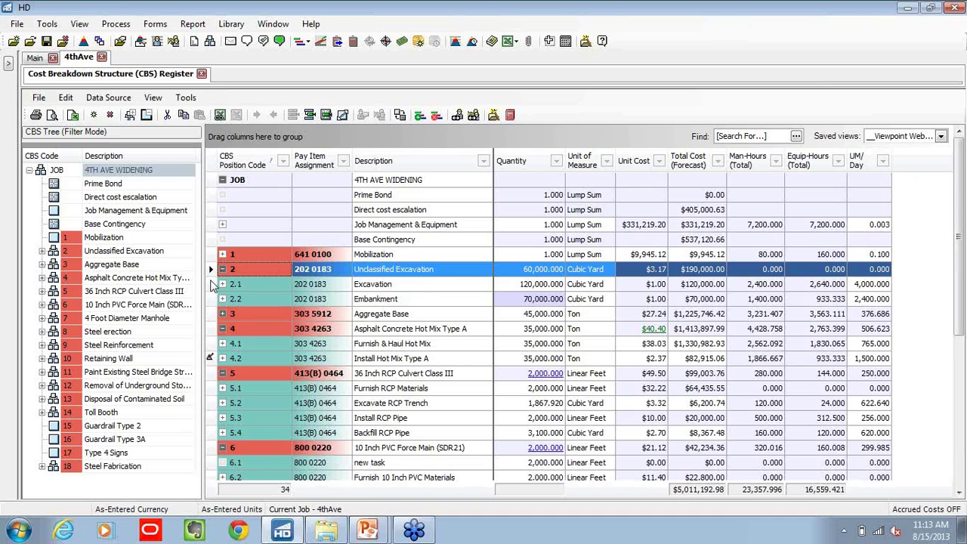
{"action": "left_click", "coordinate": [214, 284]}
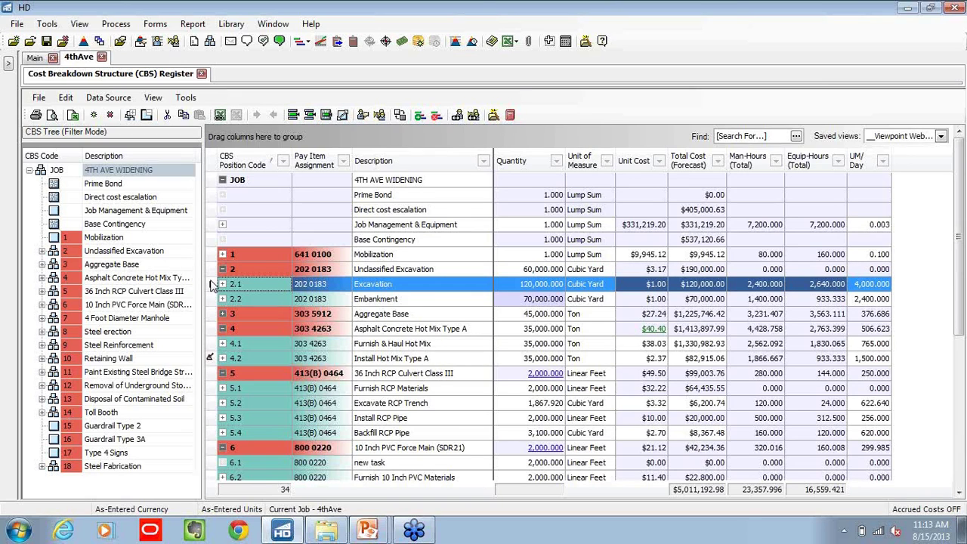
{"action": "left_click", "coordinate": [939, 137]}
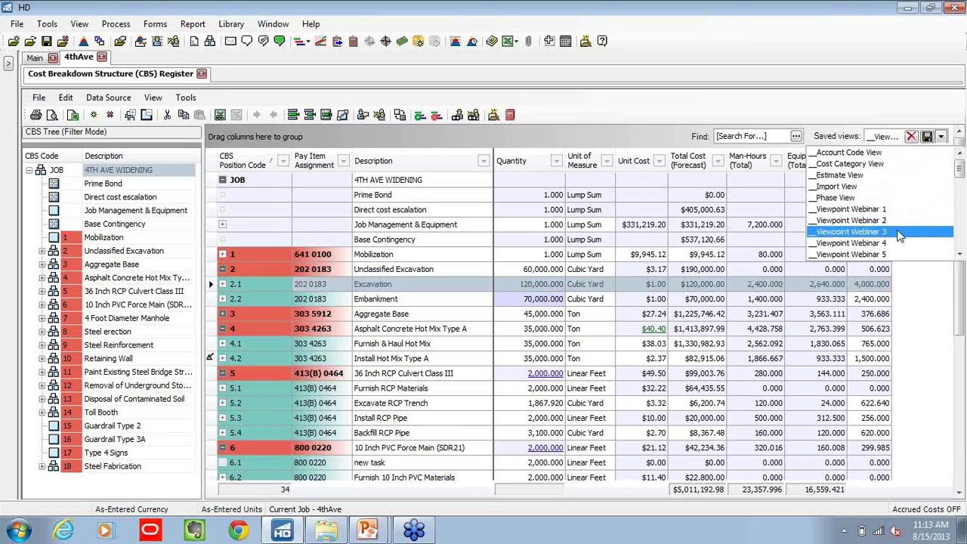
- Apply Viewpoint Webinar 3 and scroll across the Labor, Equipment, Materials and Subcontract cost columns
{"action": "left_click", "coordinate": [899, 232]}
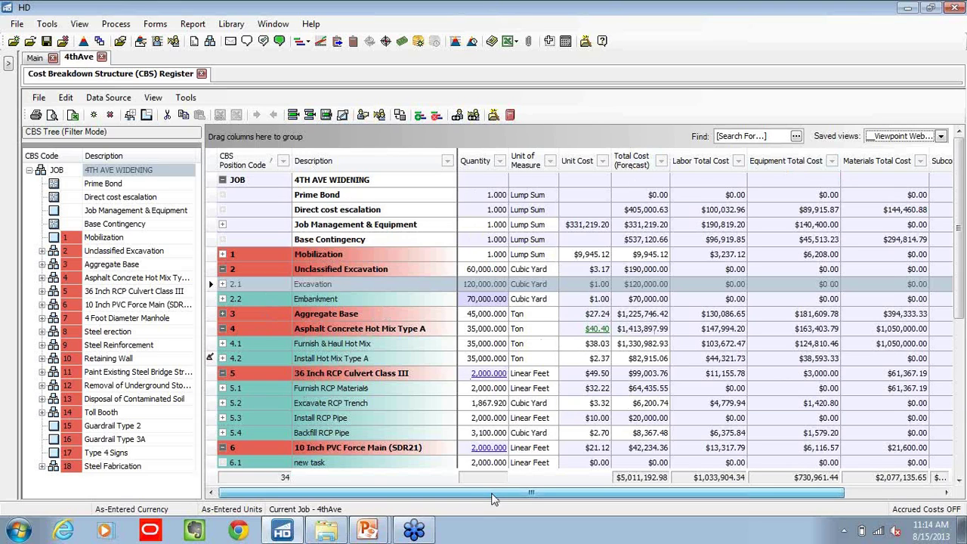
{"action": "left_click_drag", "start_coordinate": [500, 497], "coordinate": [586, 508]}
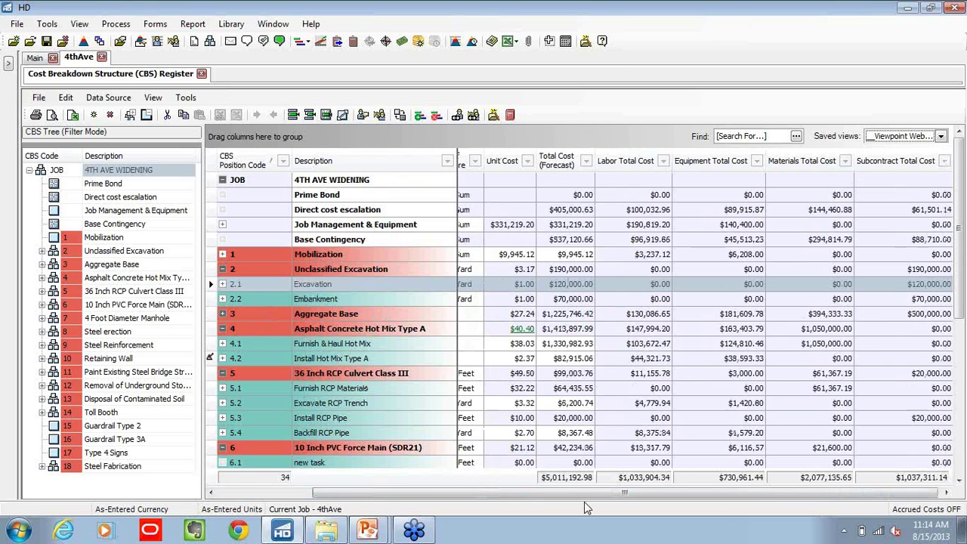
{"action": "left_click_drag", "start_coordinate": [587, 507], "coordinate": [498, 502]}
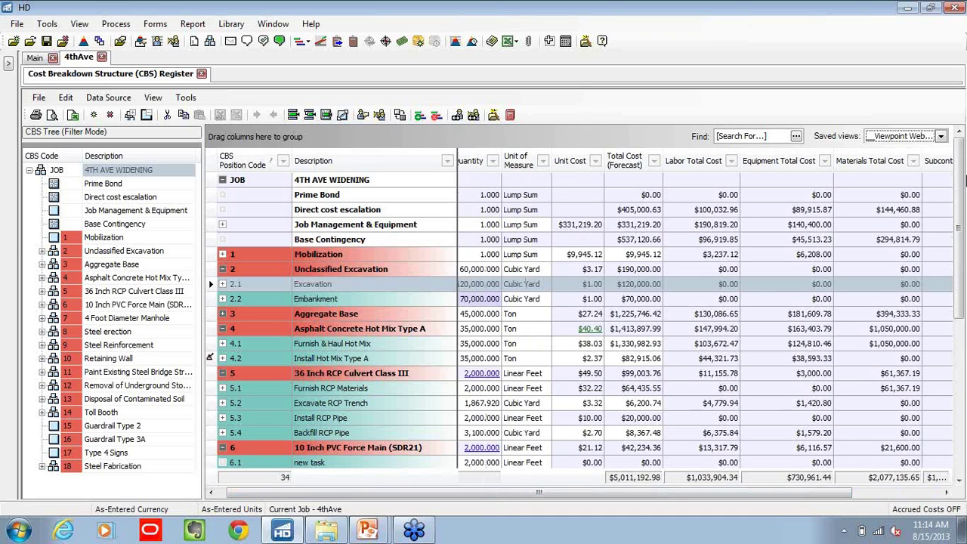
- Apply the Viewpoint Webinar 4 benchmark view, filter to Retaining Wall, and expand all its sub-levels
{"action": "left_click", "coordinate": [941, 136]}
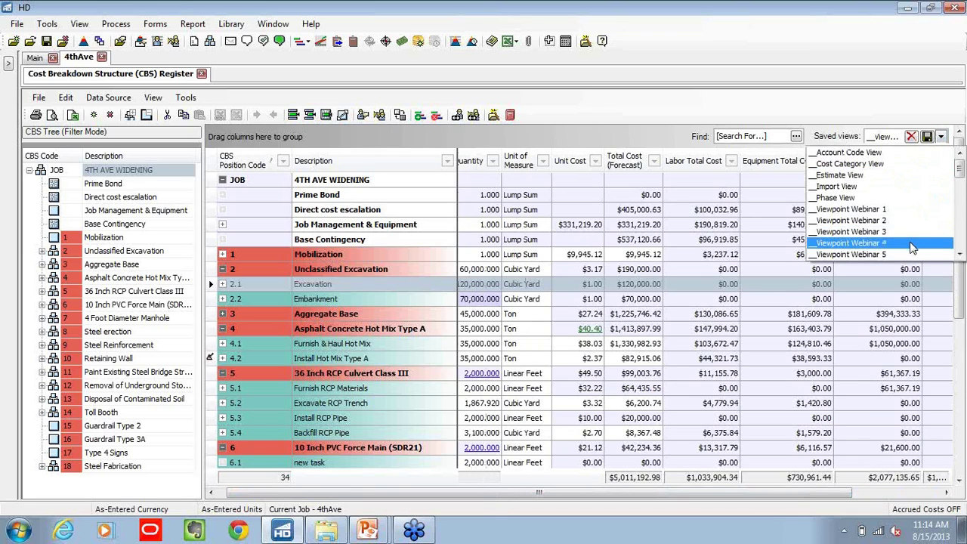
{"action": "left_click", "coordinate": [916, 243]}
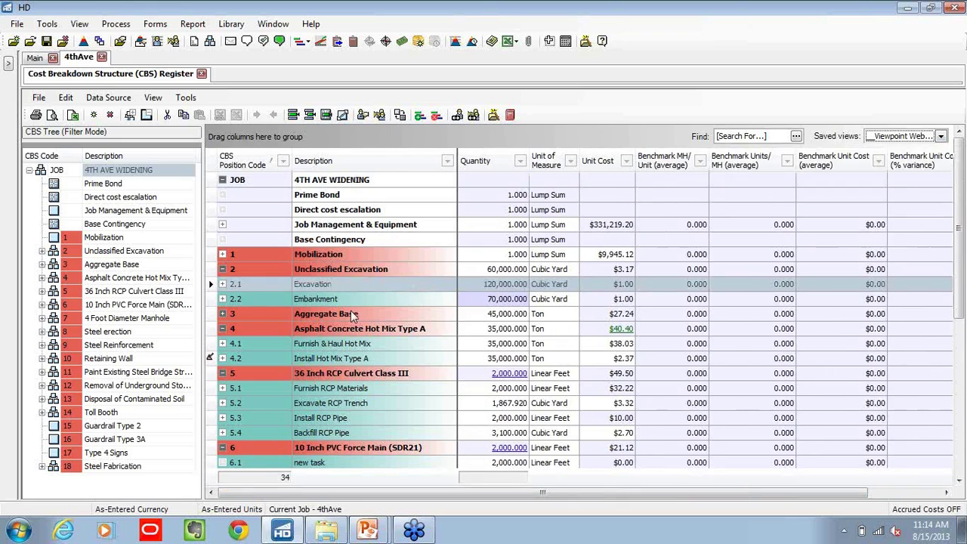
{"action": "left_click", "coordinate": [96, 361]}
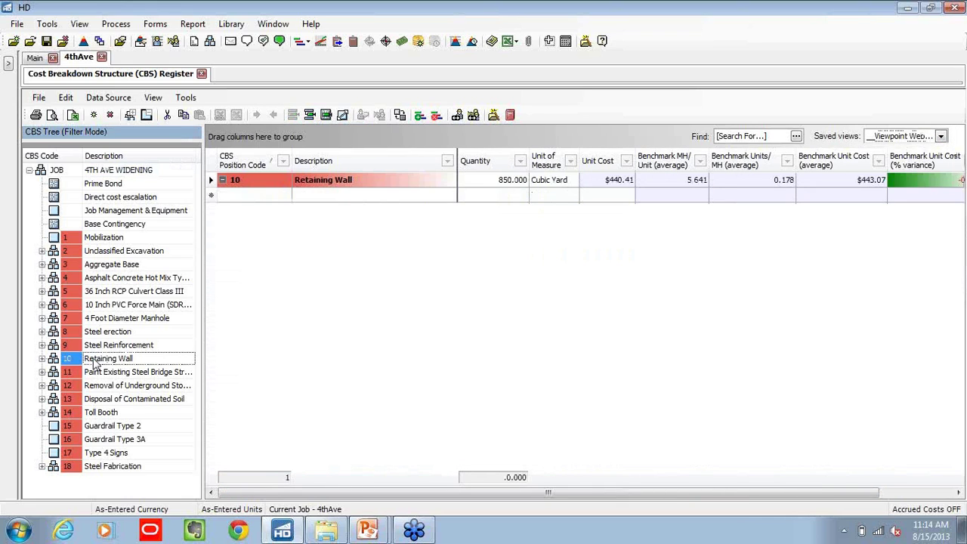
{"action": "left_click", "coordinate": [223, 181]}
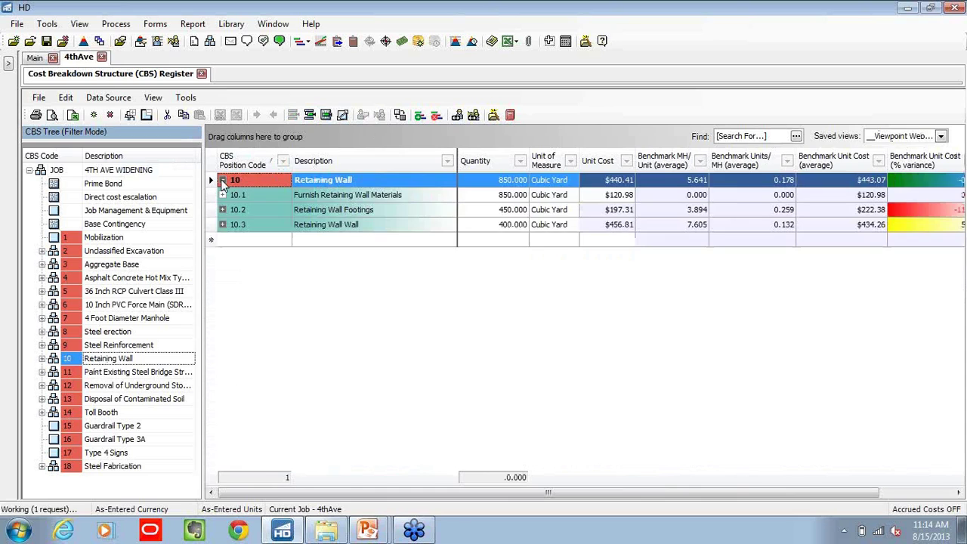
{"action": "left_click", "coordinate": [153, 98]}
{"action": "left_click", "coordinate": [213, 216]}
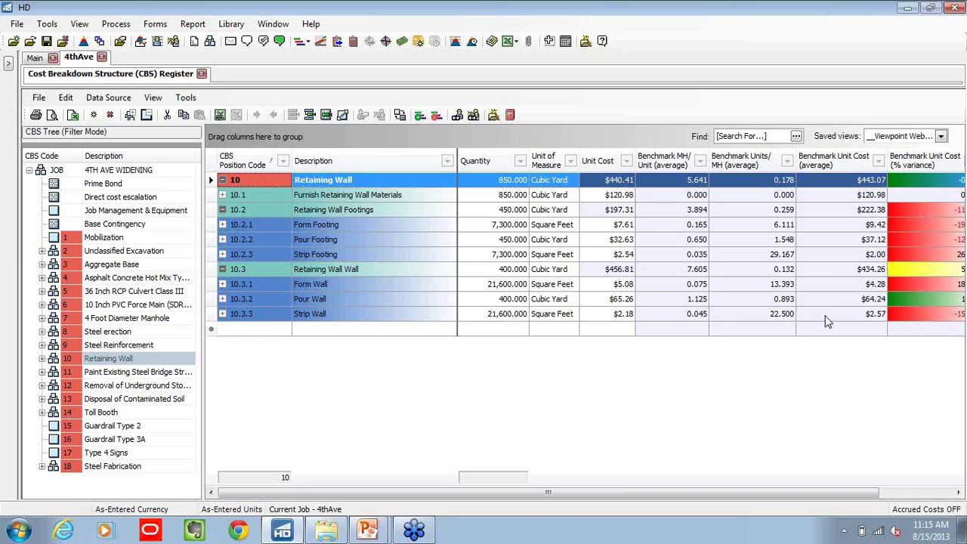
- Apply Viewpoint Webinar 5 and select the JOB node to list all 74 items
{"action": "left_click", "coordinate": [940, 137]}
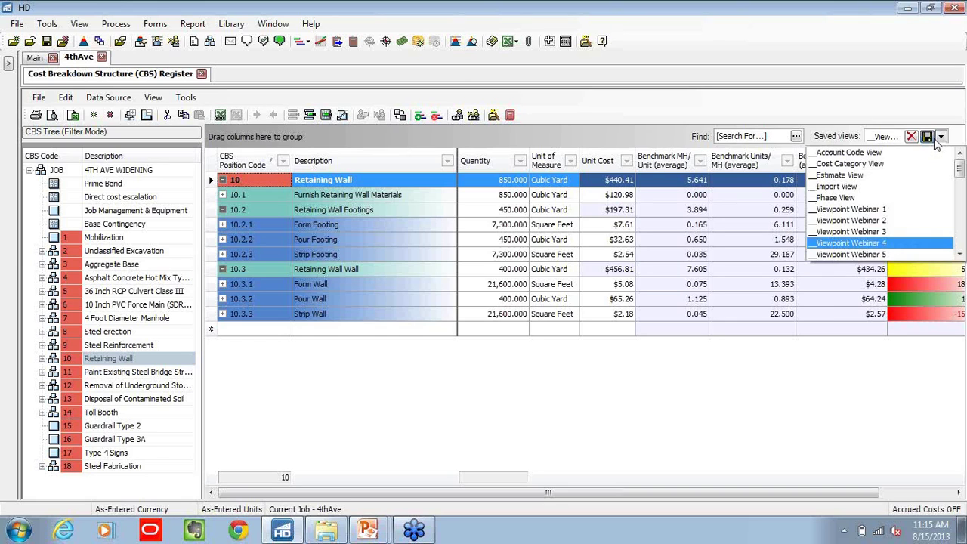
{"action": "left_click", "coordinate": [885, 257]}
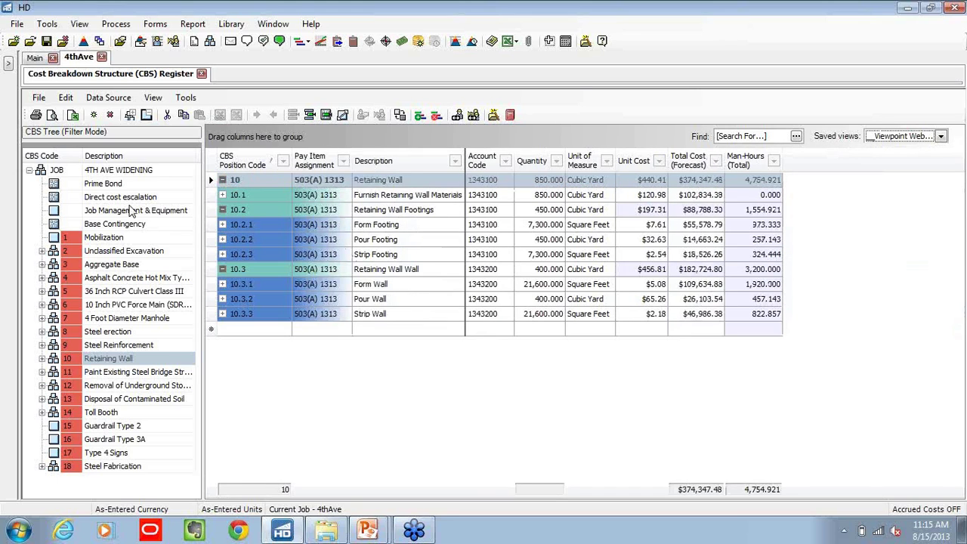
{"action": "left_click", "coordinate": [57, 171]}
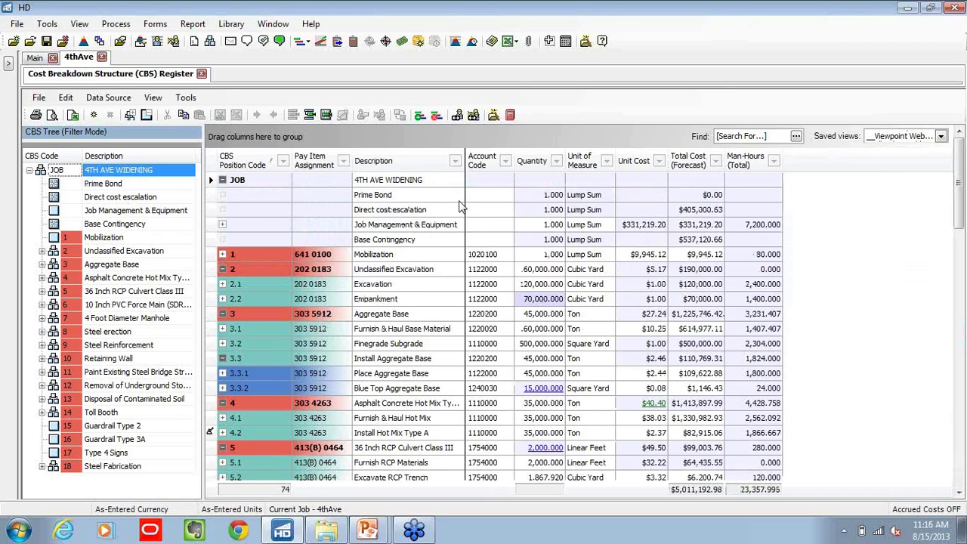
- Filter to terminal cost items, group them by Account Code, and expand group 1122000
{"action": "left_click", "coordinate": [158, 101]}
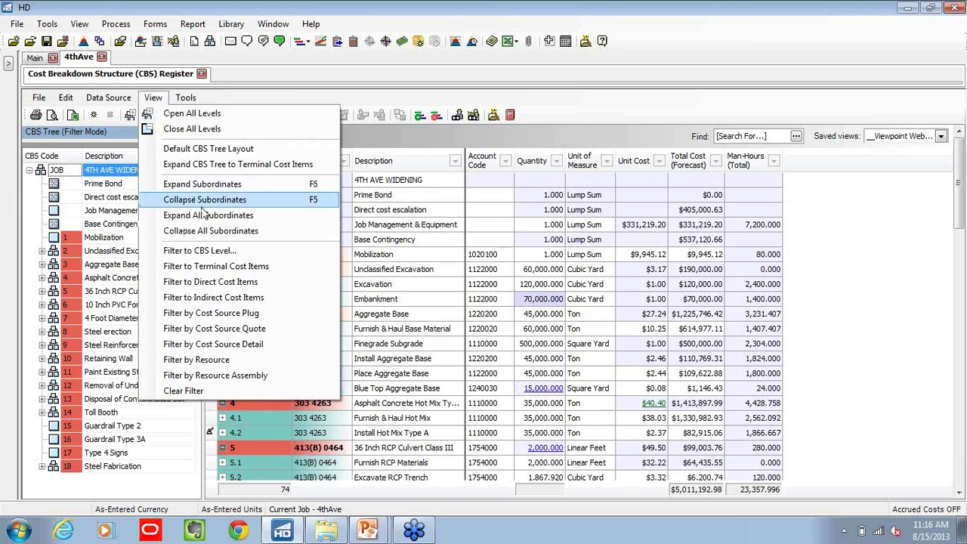
{"action": "left_click", "coordinate": [217, 266]}
{"action": "left_click_drag", "start_coordinate": [484, 160], "coordinate": [374, 139]}
{"action": "left_click", "coordinate": [689, 333]}
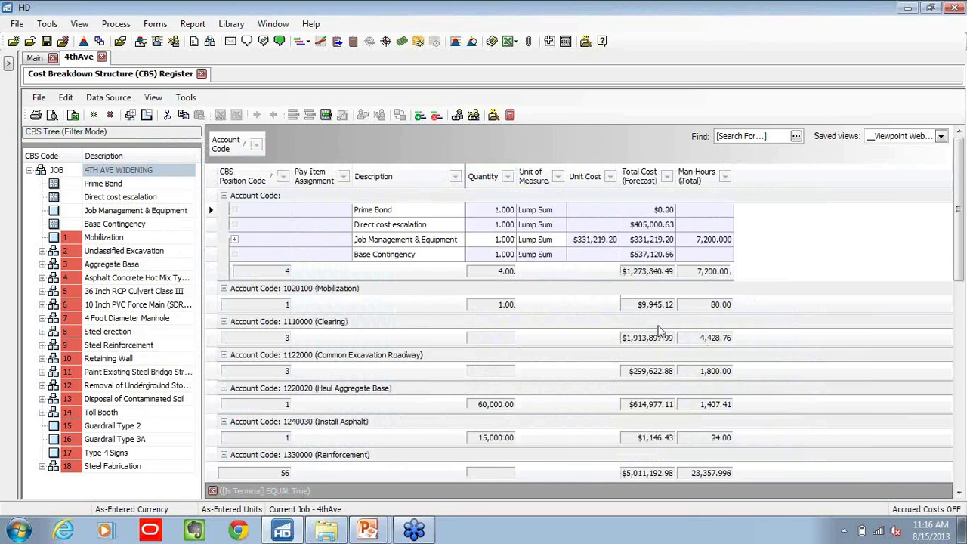
{"action": "left_click", "coordinate": [223, 355]}
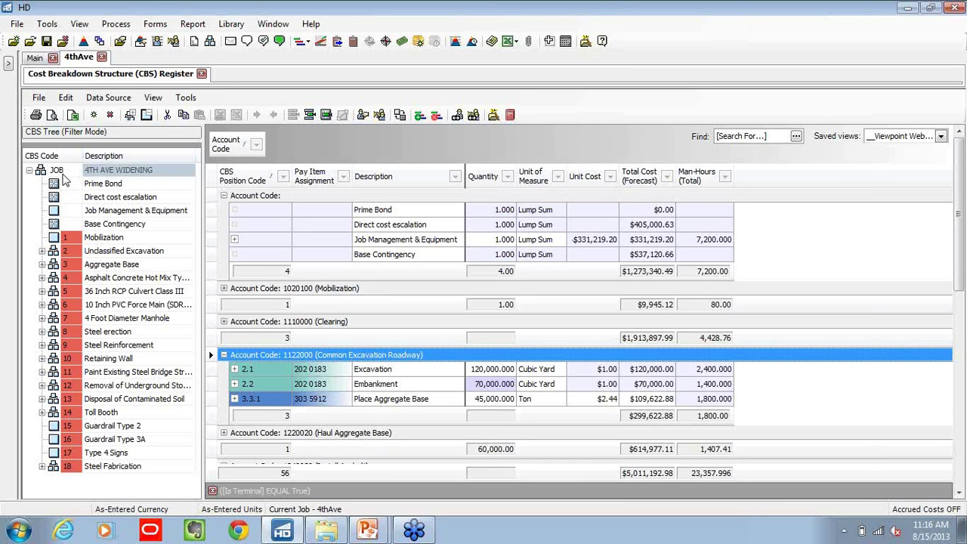
- Ungroup the Account Code column and show the 4thAve Data Map cost summary
{"action": "left_click_drag", "start_coordinate": [226, 144], "coordinate": [763, 195]}
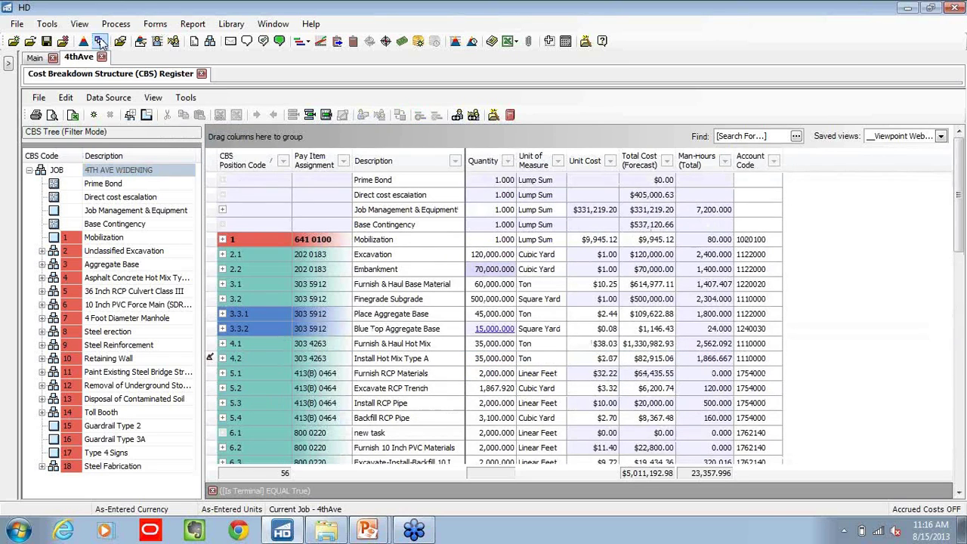
{"action": "left_click", "coordinate": [84, 41]}
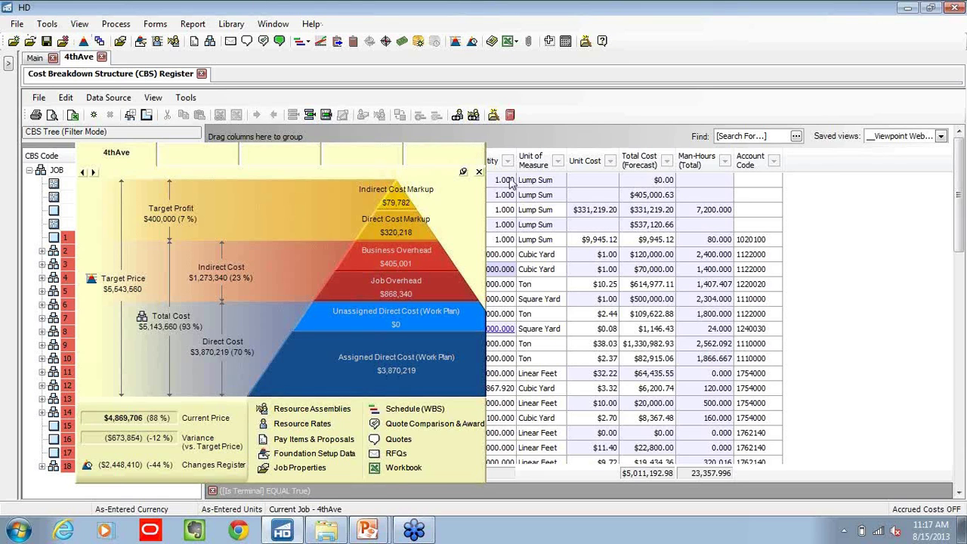
- Close the Data Map cost pyramid popup
{"action": "left_click", "coordinate": [480, 173]}
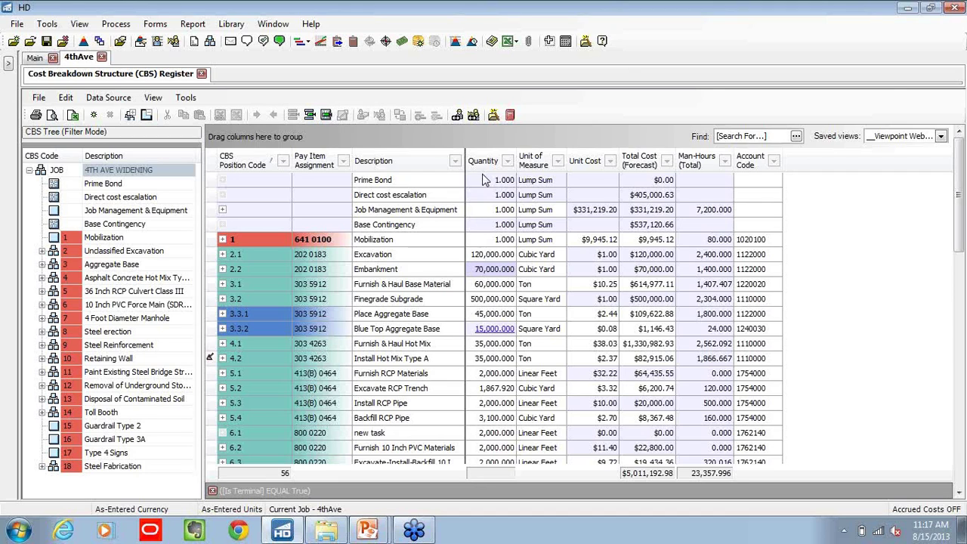
- Show the report navigation panel, view the Budget Exports formats, then close the Reports window
{"action": "left_click", "coordinate": [9, 65]}
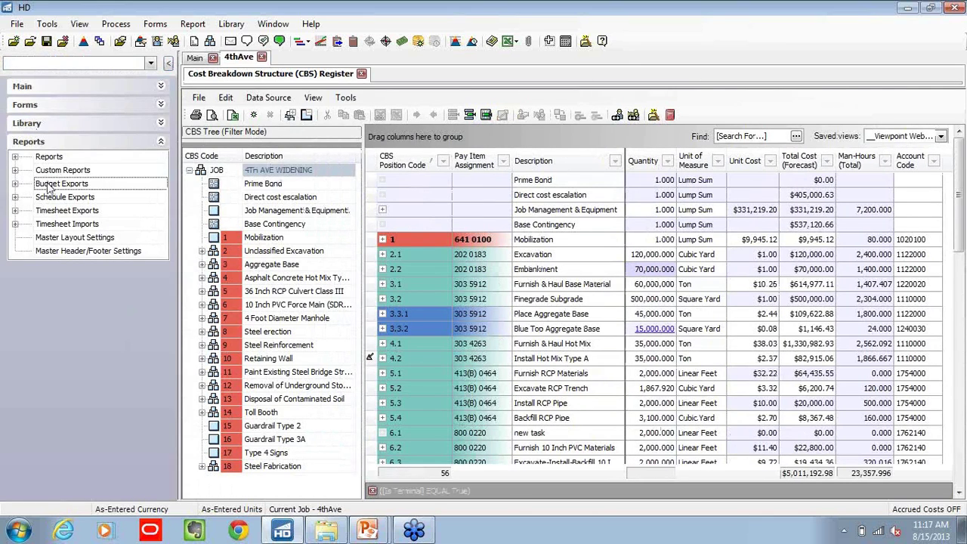
{"action": "double_click", "coordinate": [49, 183]}
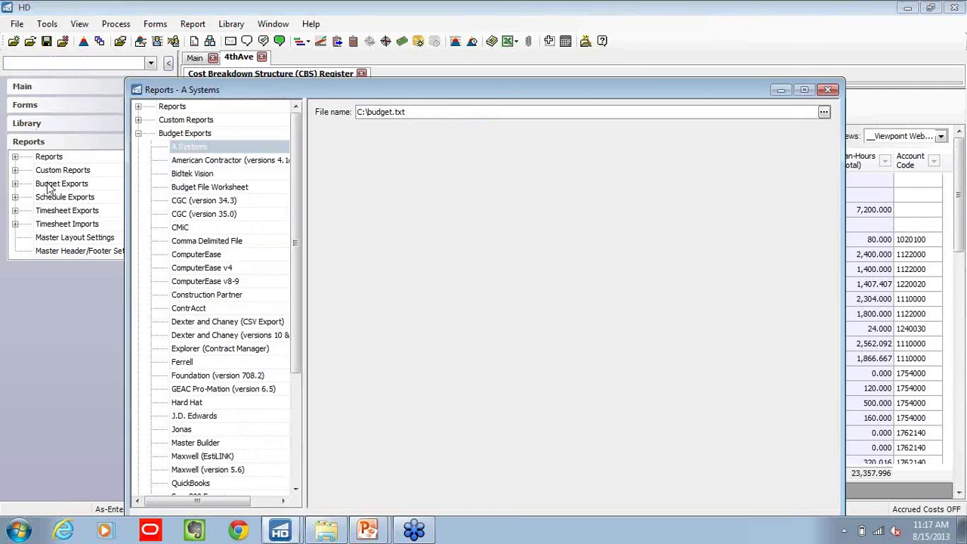
{"action": "left_click", "coordinate": [829, 92]}
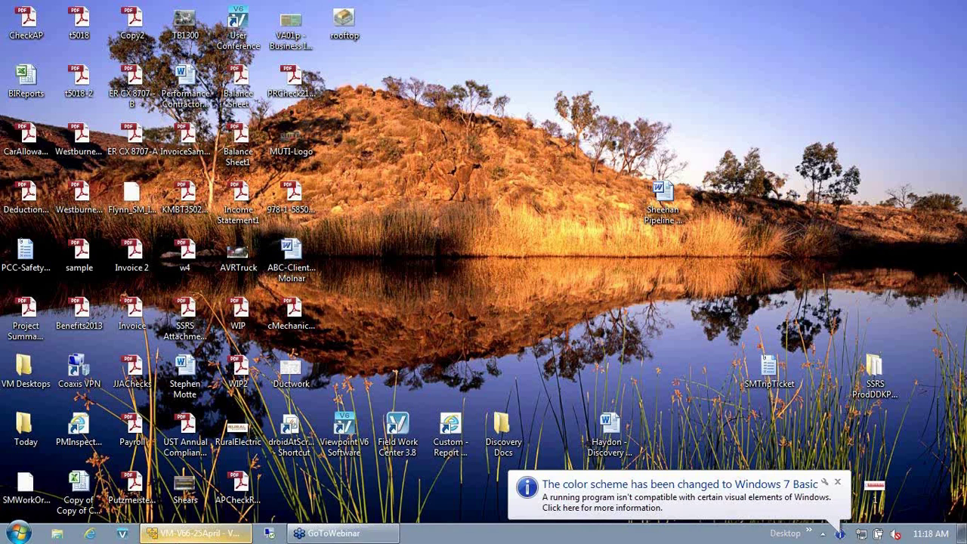
- Bring the Viewpoint V6 window forward from the taskbar to show its Main Menu
{"action": "left_click", "coordinate": [170, 533]}
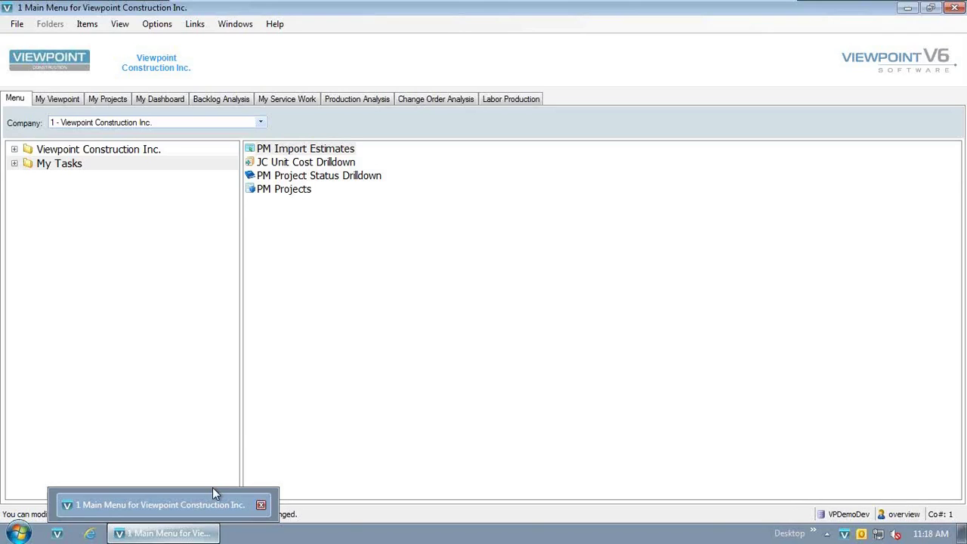
- Launch PM Import Estimates from the Main Menu task list
{"action": "double_click", "coordinate": [294, 152]}
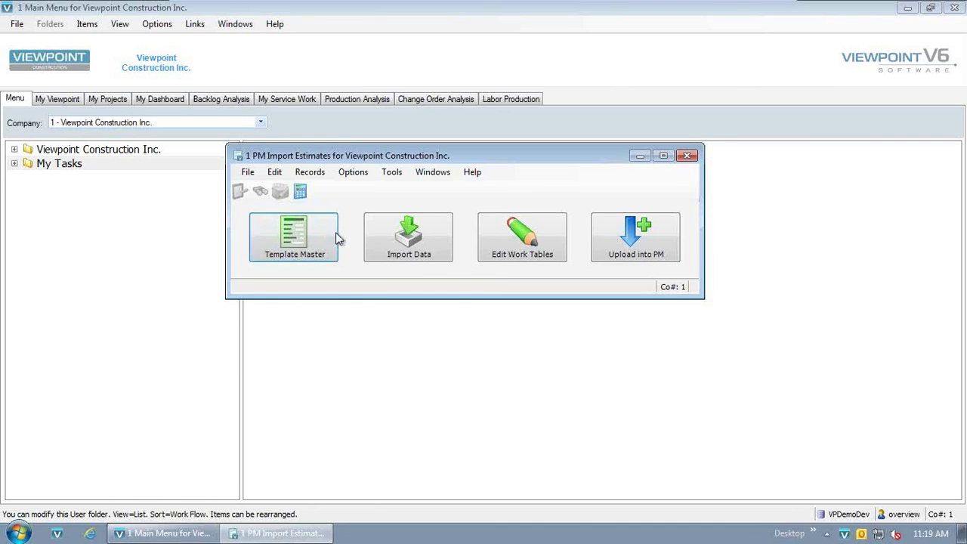
- Select Hard Dollar Viewpoint Estimate.csv as the estimate file to import
{"action": "left_click", "coordinate": [431, 238]}
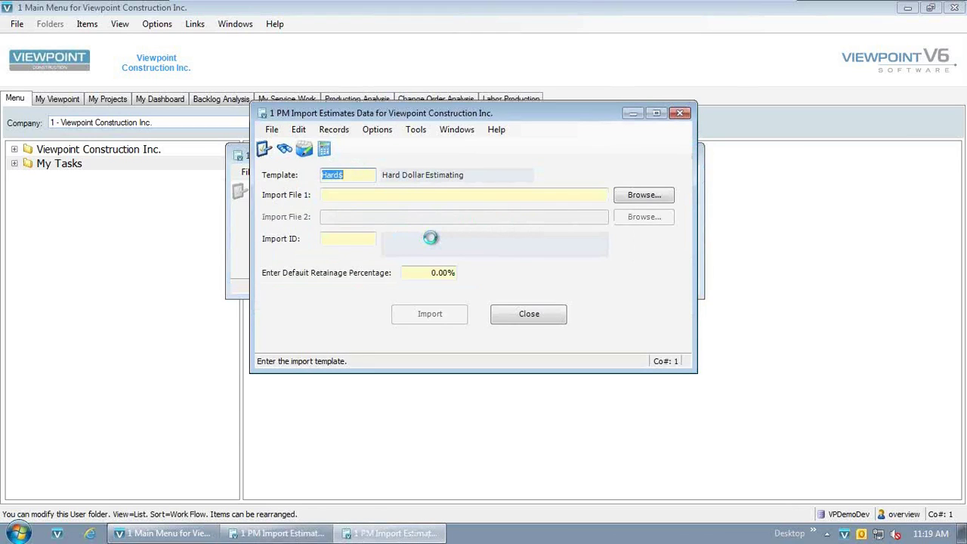
{"action": "key", "text": "Tab"}
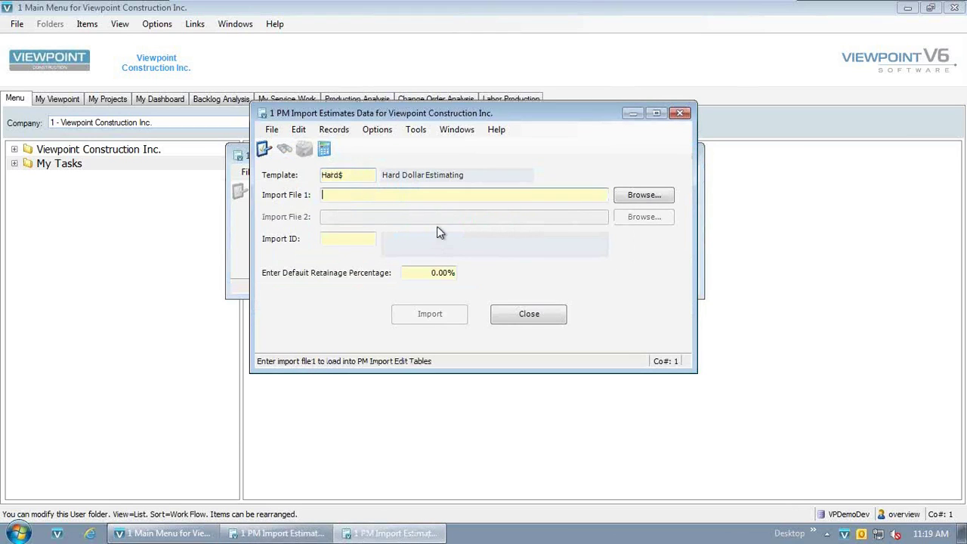
{"action": "left_click", "coordinate": [665, 198]}
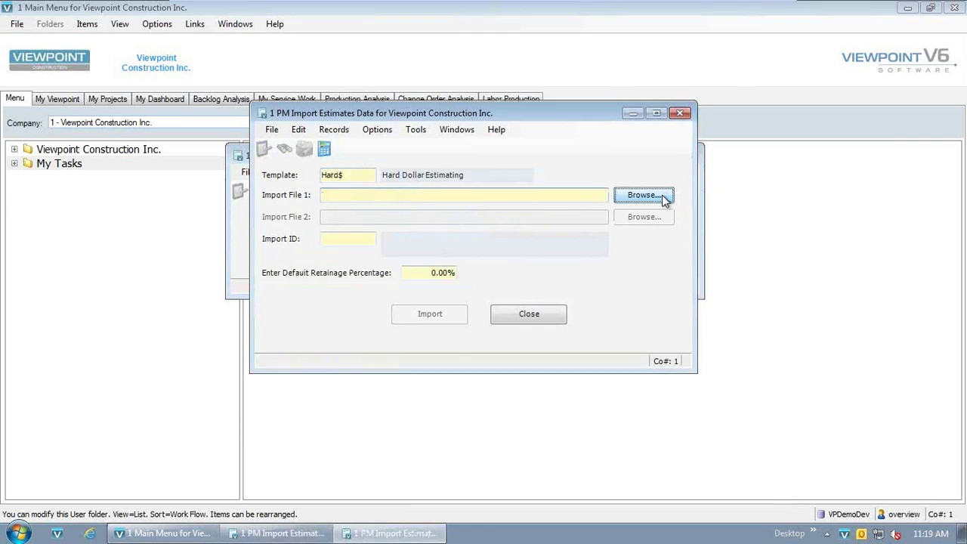
{"action": "left_click", "coordinate": [485, 221]}
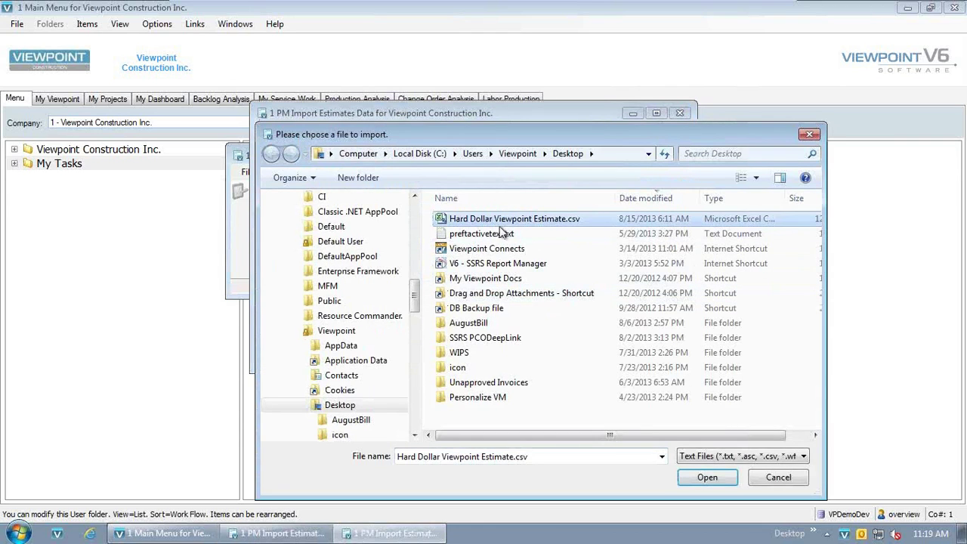
{"action": "left_click", "coordinate": [700, 477]}
- Import the file into the work tables as import ID 9876987 and dismiss the results
{"action": "left_click", "coordinate": [362, 243]}
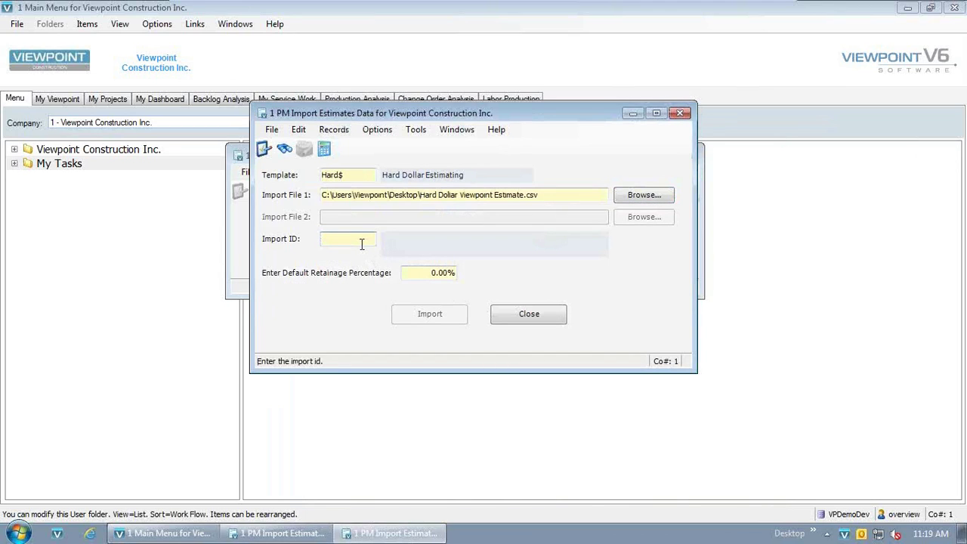
{"action": "type", "text": "9876987"}
{"action": "key", "text": "Tab"}
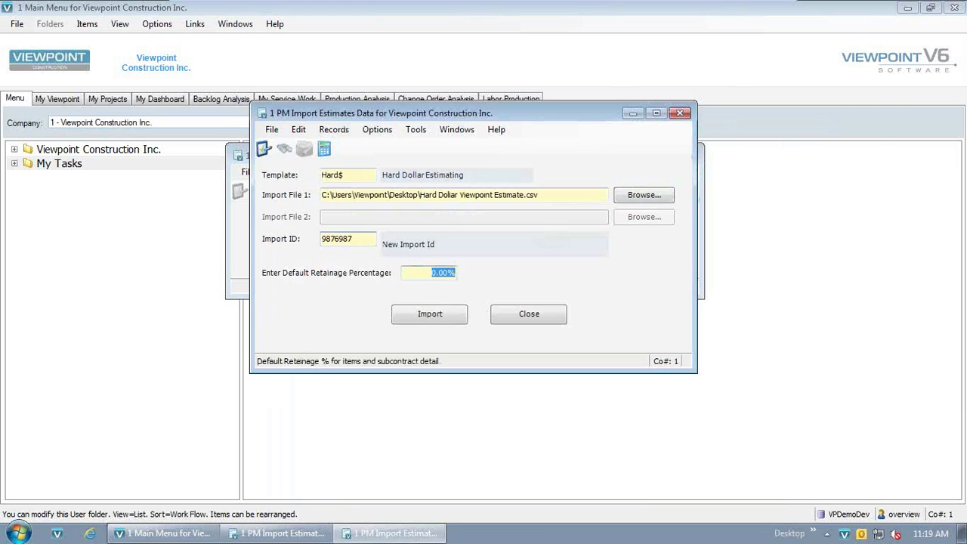
{"action": "left_click", "coordinate": [418, 315]}
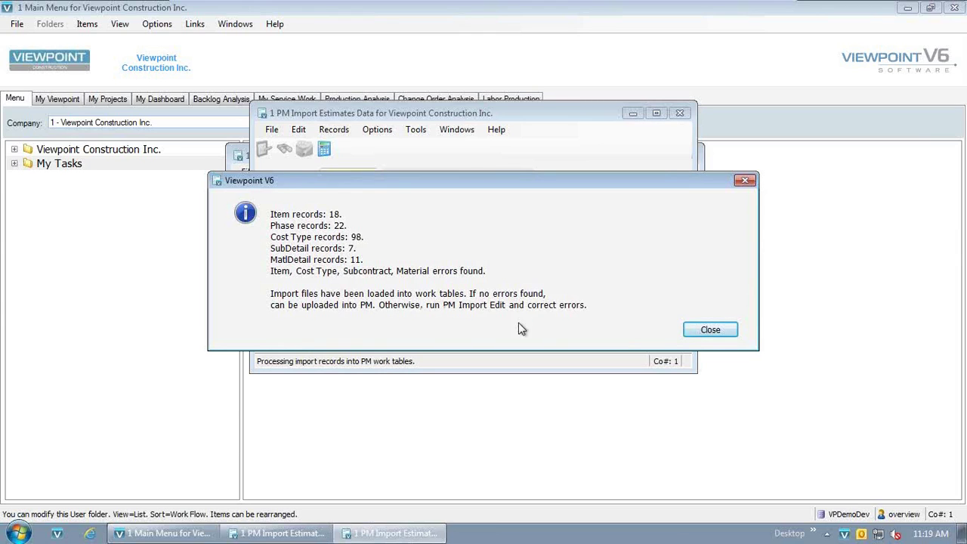
{"action": "left_click", "coordinate": [721, 329]}
{"action": "left_click", "coordinate": [564, 315]}
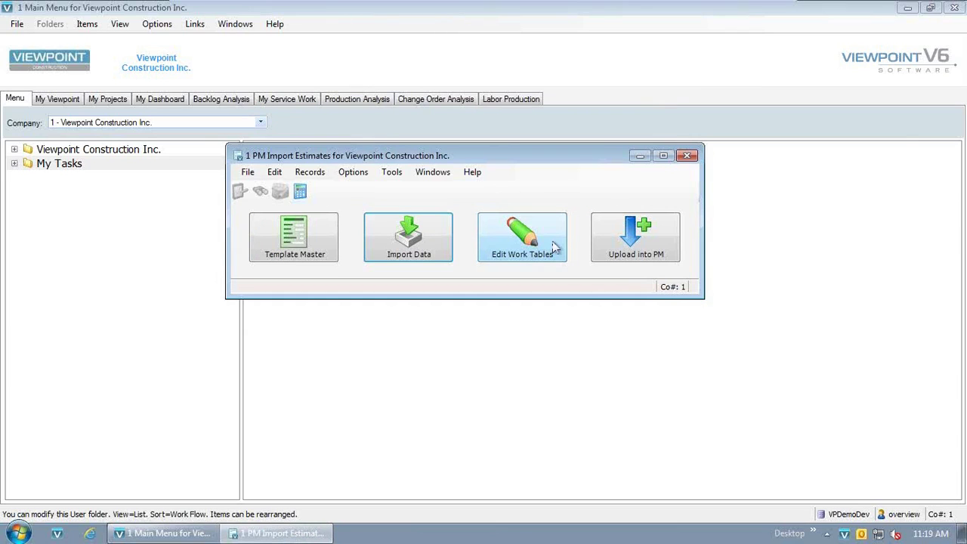
{"action": "left_click", "coordinate": [553, 242]}
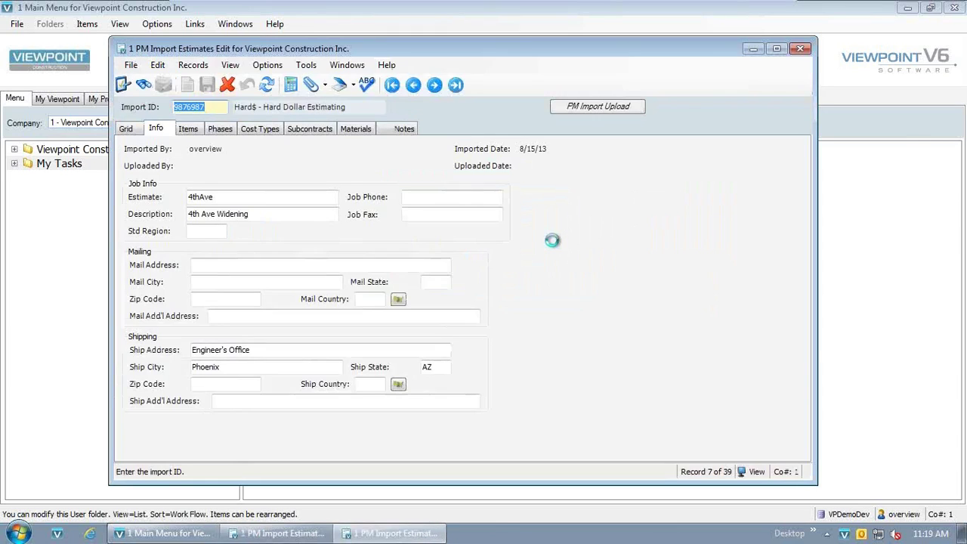
- Review the imported estimate code, then list the 18 imported contract items
{"action": "left_click", "coordinate": [229, 194]}
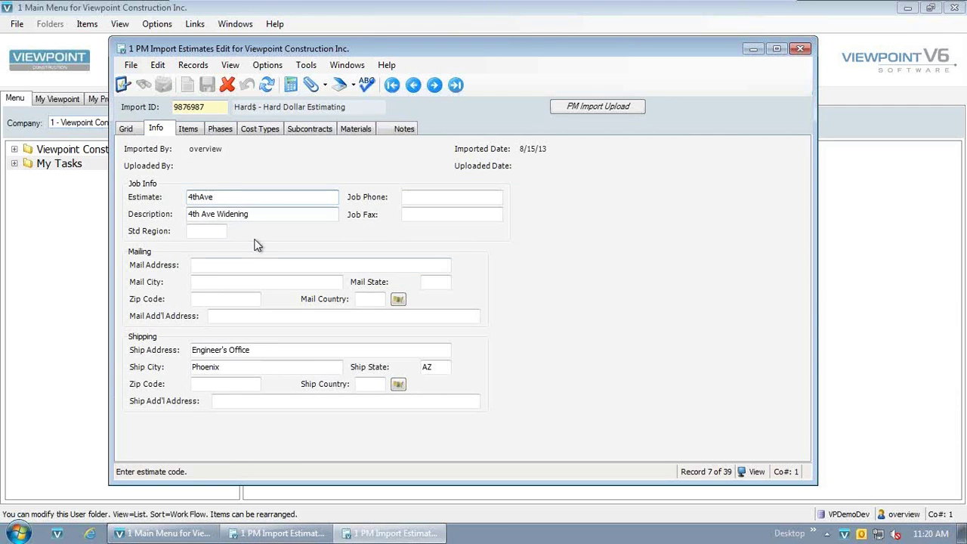
{"action": "left_click", "coordinate": [199, 130]}
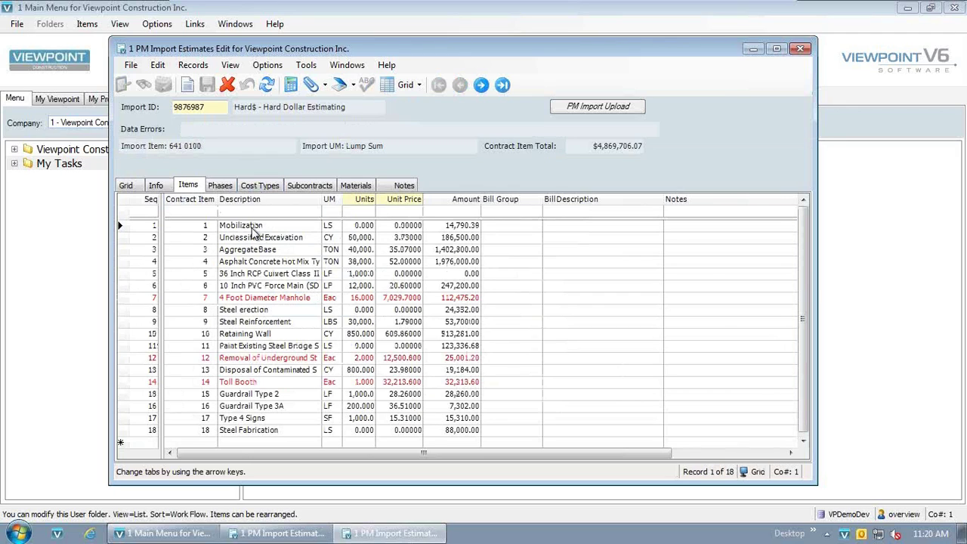
{"action": "left_click", "coordinate": [330, 299]}
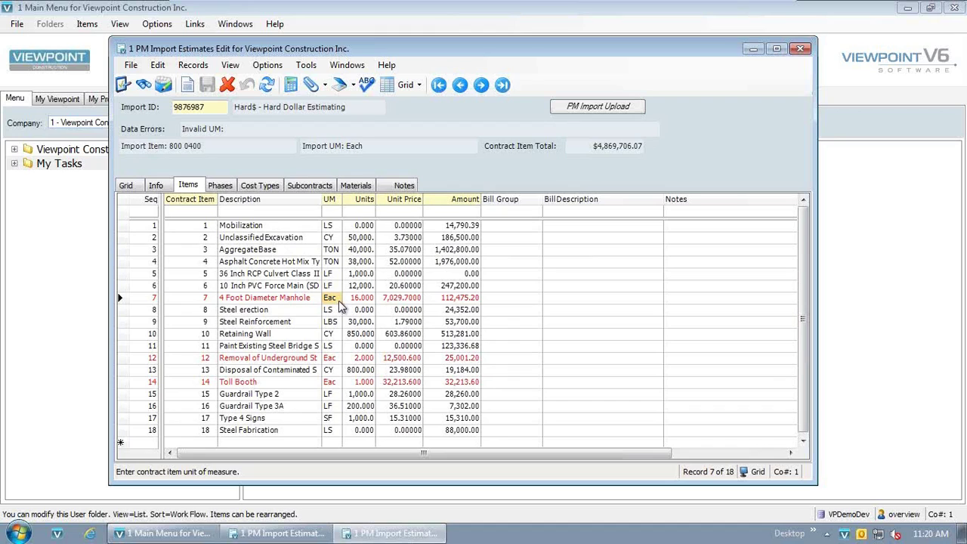
- Widen the UM column and select item 7's invalid 'Eac' unit
{"action": "left_click_drag", "start_coordinate": [346, 200], "coordinate": [373, 199]}
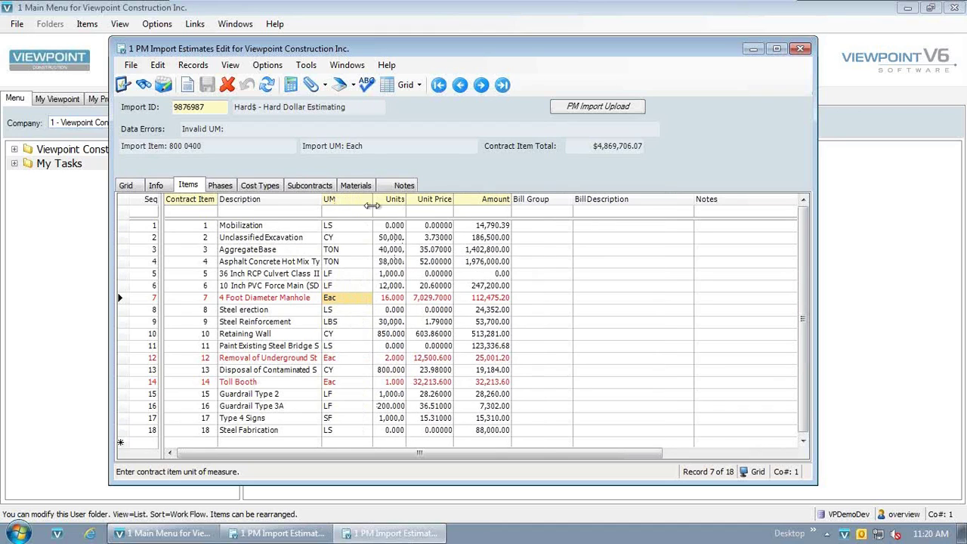
{"action": "left_click", "coordinate": [337, 300]}
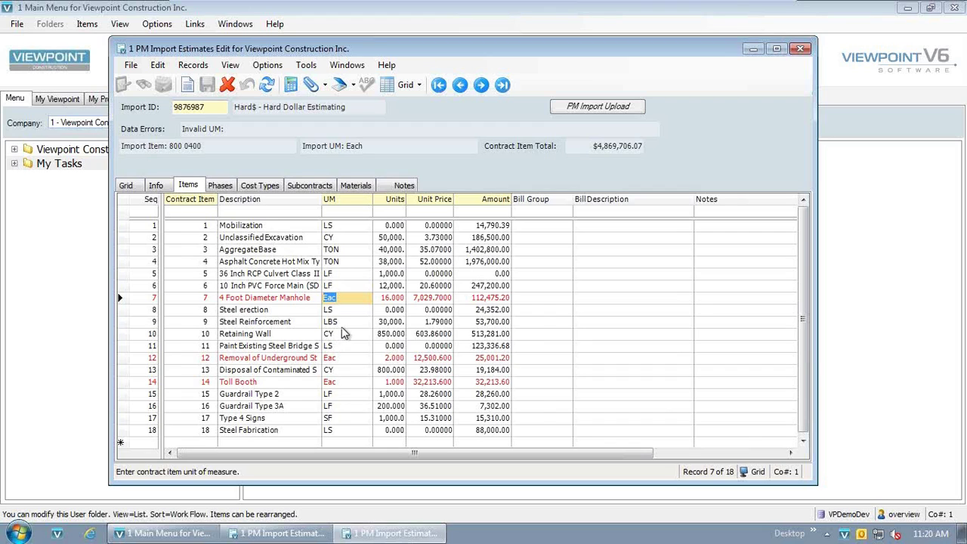
- Cross-reference item 7's 'Eac' unit to EA and refresh the items list
{"action": "left_click", "coordinate": [342, 300]}
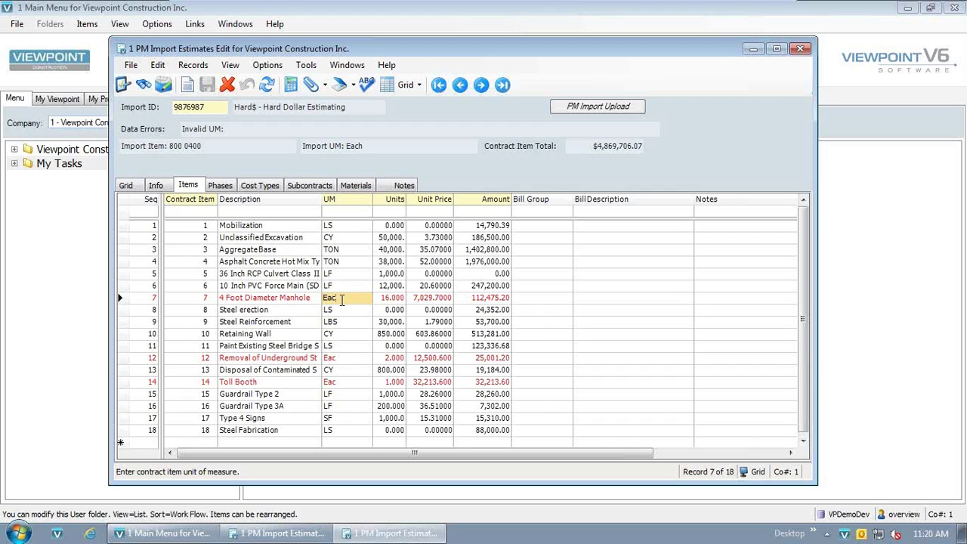
{"action": "type", "text": "ea"}
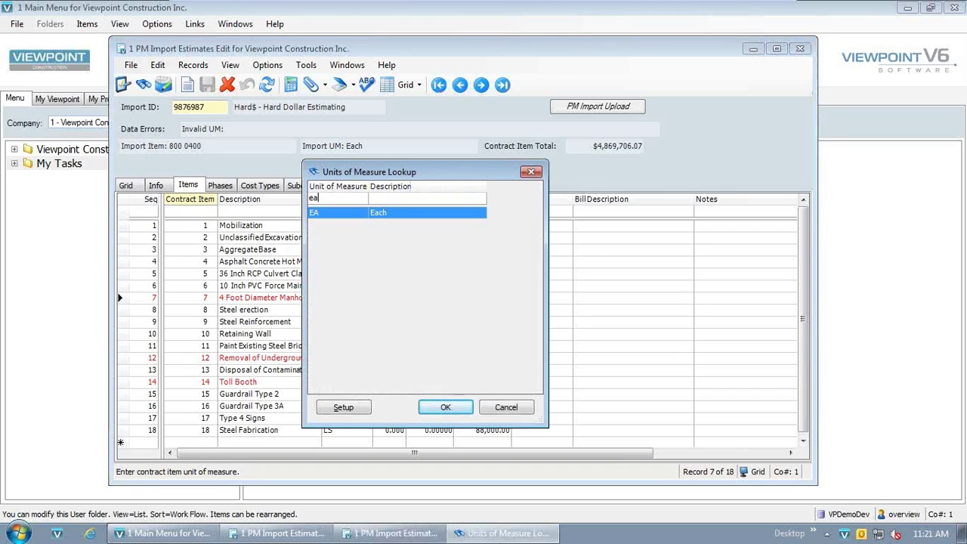
{"action": "key", "text": "Return"}
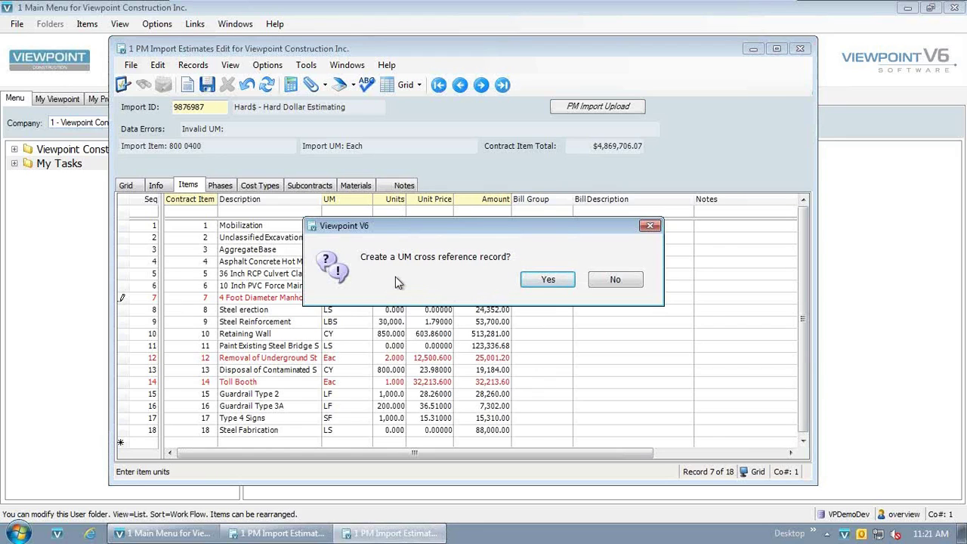
{"action": "left_click", "coordinate": [538, 281]}
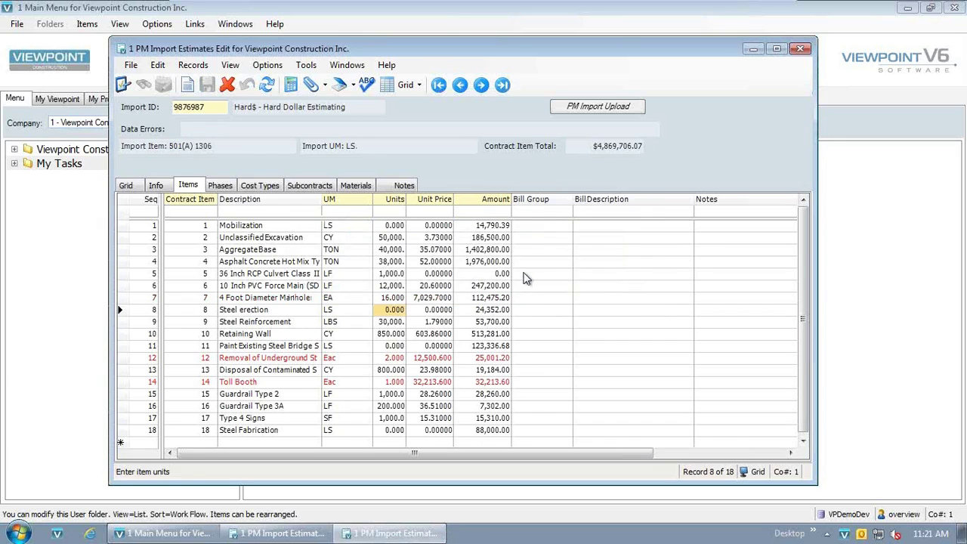
{"action": "left_click", "coordinate": [270, 89]}
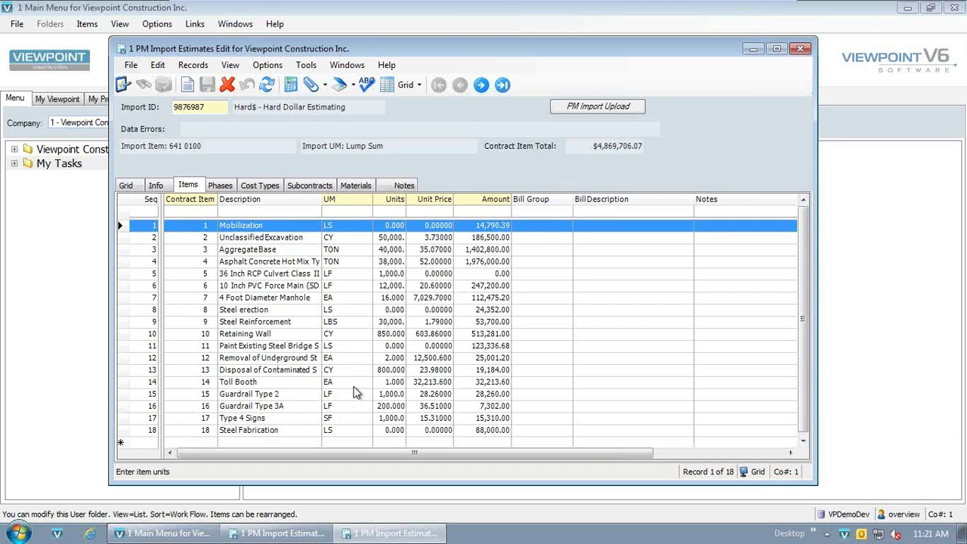
- Review the validation options, leaving them unchanged
{"action": "left_click", "coordinate": [285, 66]}
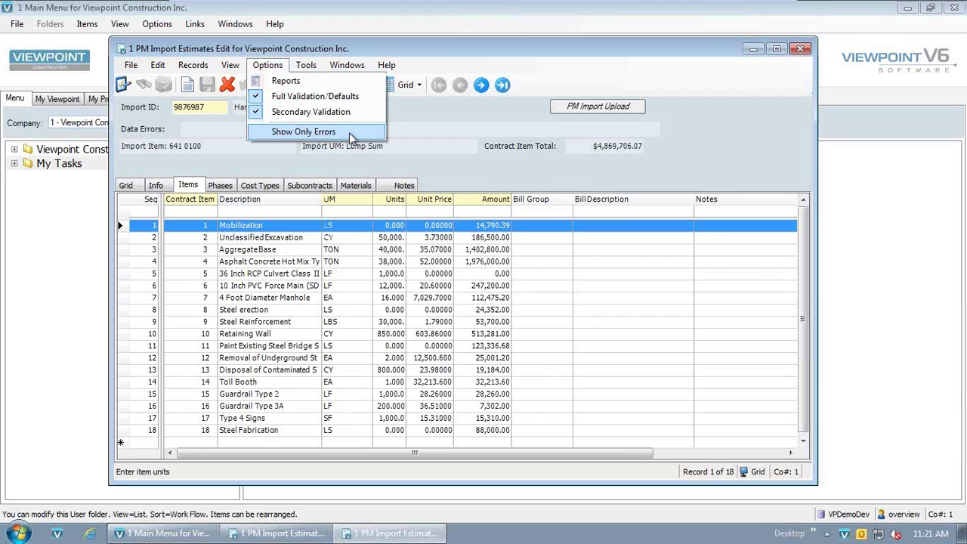
{"action": "left_click", "coordinate": [384, 154]}
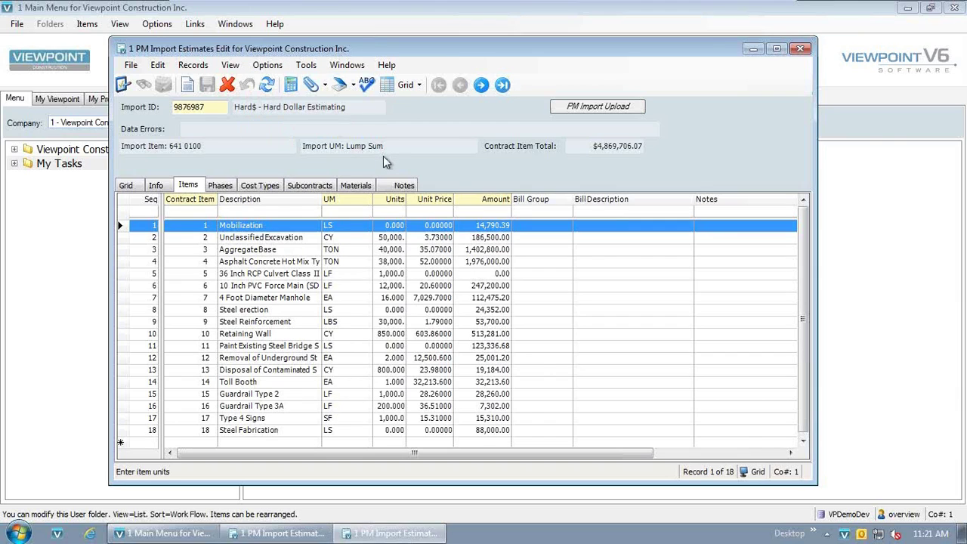
{"action": "left_click", "coordinate": [244, 189]}
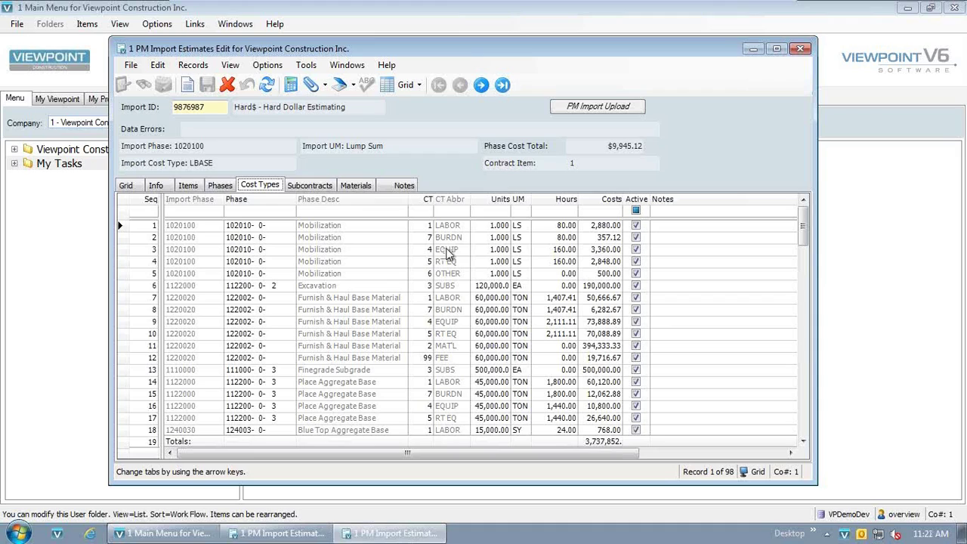
- Review row 7, the Furnish & Haul Base Material labor cost type details
{"action": "left_click", "coordinate": [498, 299]}
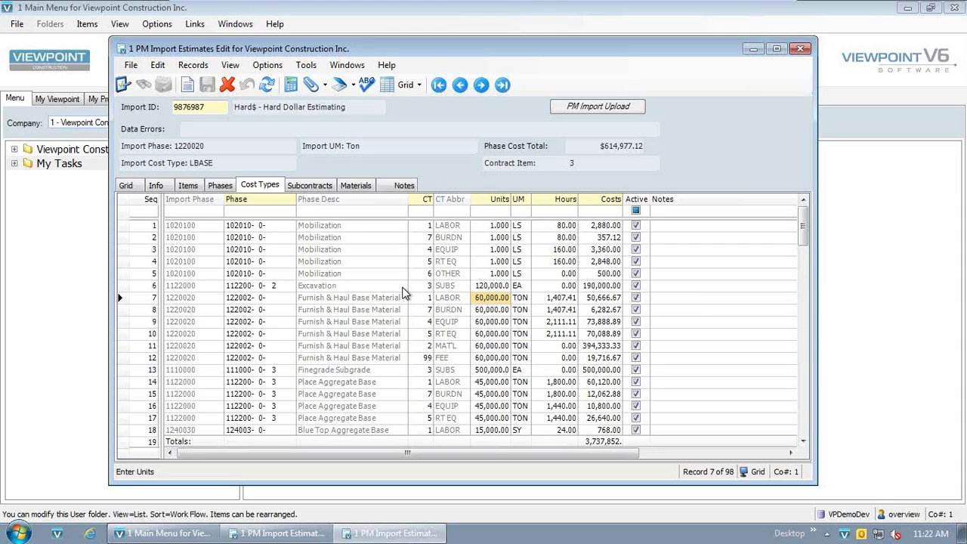
{"action": "left_click", "coordinate": [355, 188]}
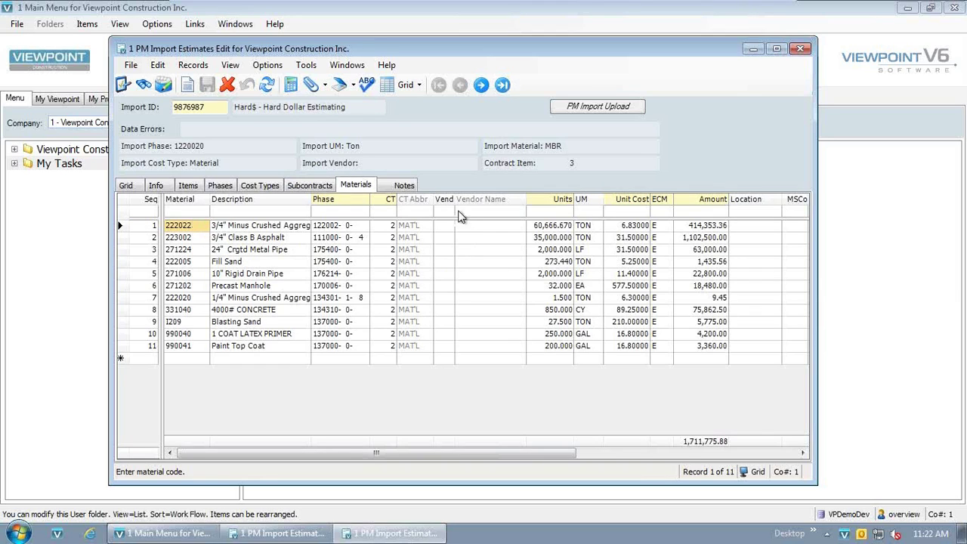
- Widen the Vendor column to check the 11 materials, then close the work-table editor
{"action": "left_click_drag", "start_coordinate": [454, 199], "coordinate": [469, 199]}
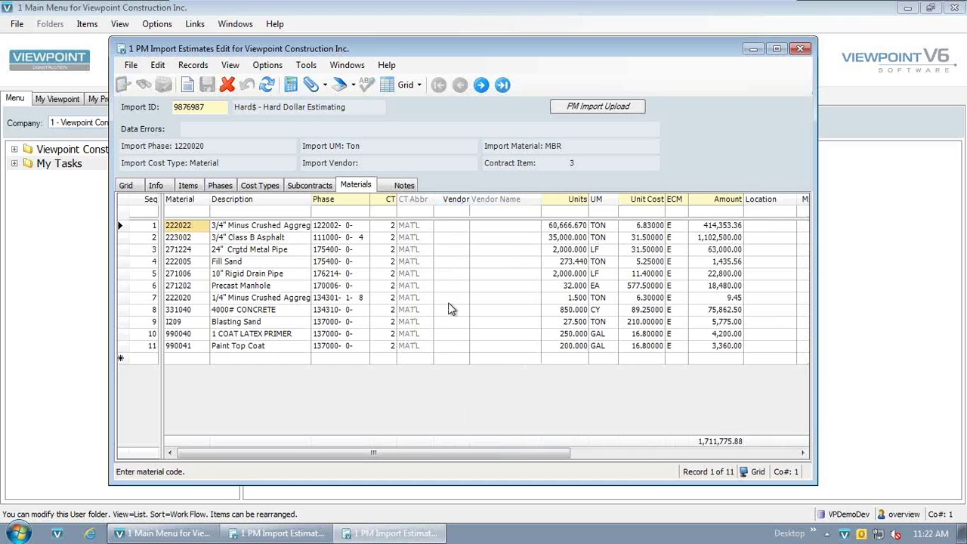
{"action": "left_click", "coordinate": [801, 48]}
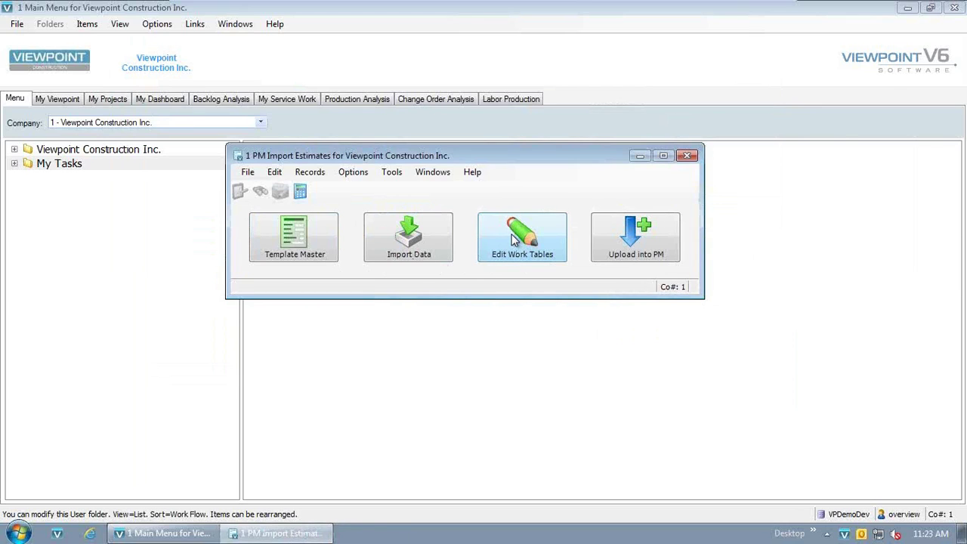
{"action": "left_click", "coordinate": [618, 257]}
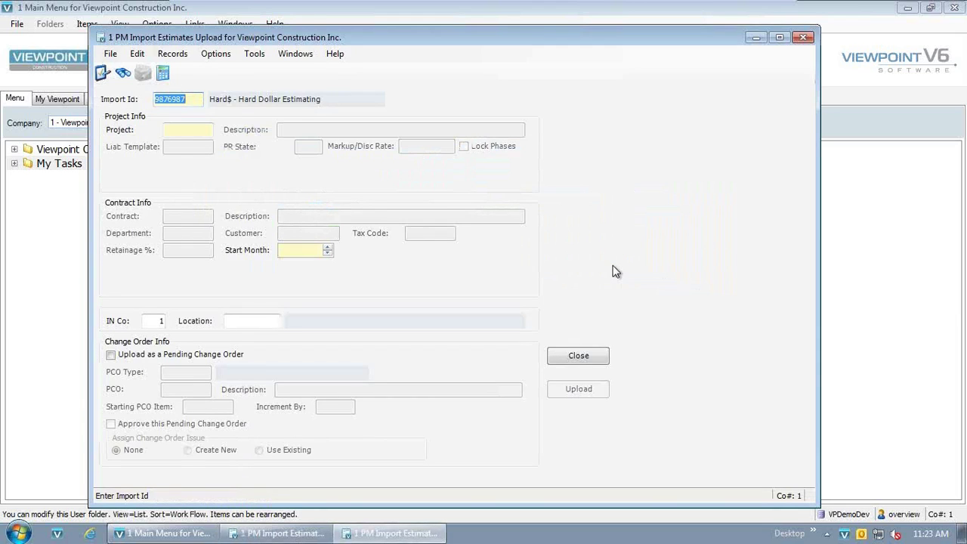
- Upload the estimate into project 3300- 4th Ave Widening and close the launcher
{"action": "key", "text": "Tab"}
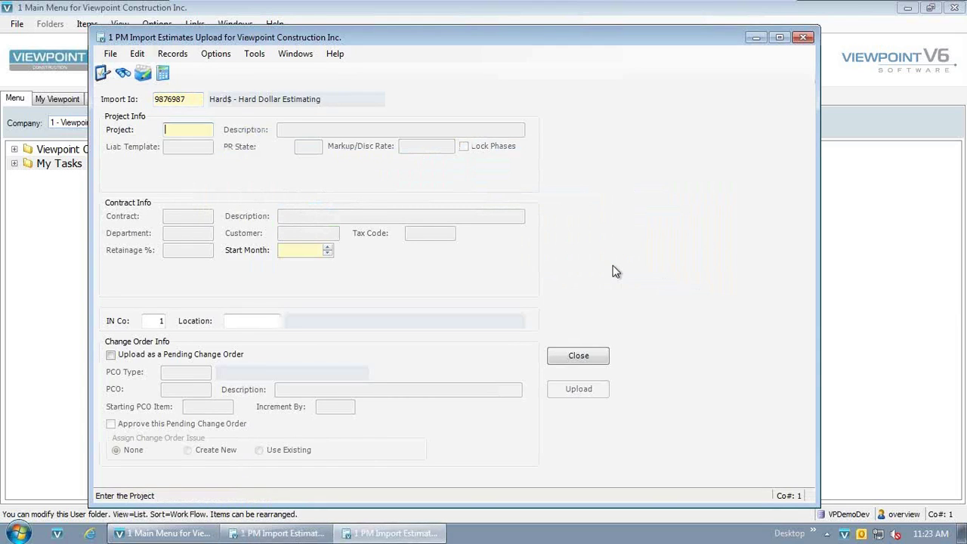
{"action": "type", "text": "3300"}
{"action": "key", "text": "Tab"}
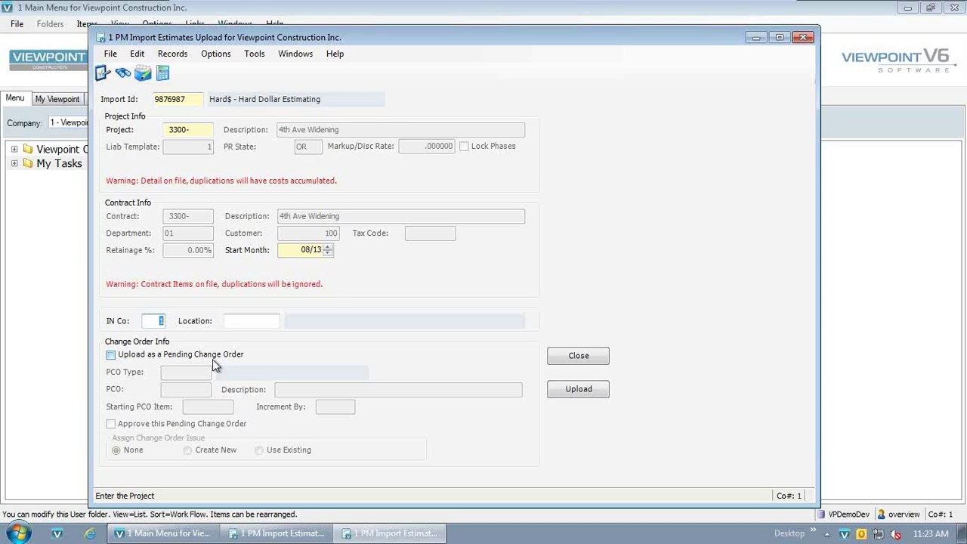
{"action": "left_click", "coordinate": [581, 359]}
{"action": "left_click", "coordinate": [687, 157]}
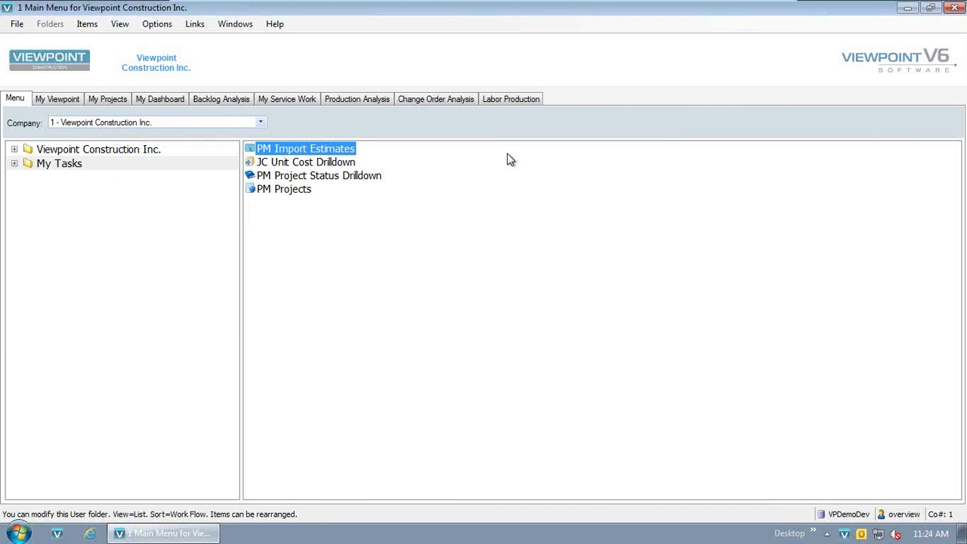
- Open My Projects Purchase Orders and filter it to project 3300- 4th Ave Widening
{"action": "left_click", "coordinate": [123, 101]}
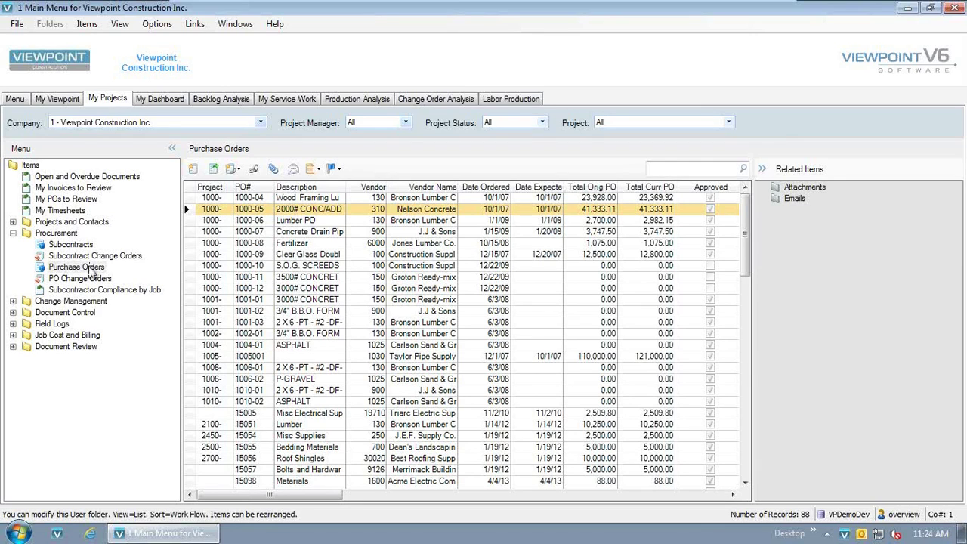
{"action": "left_click", "coordinate": [76, 268]}
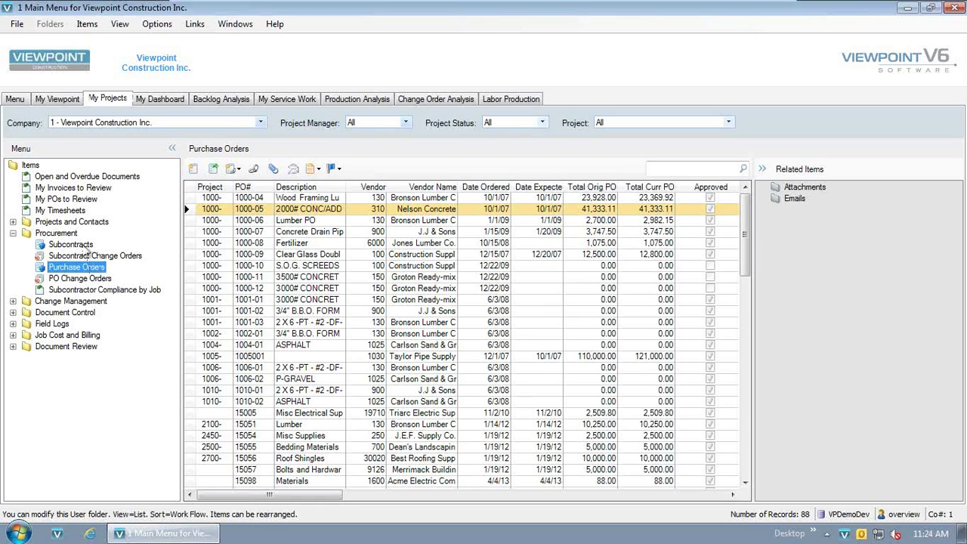
{"action": "left_click", "coordinate": [76, 267]}
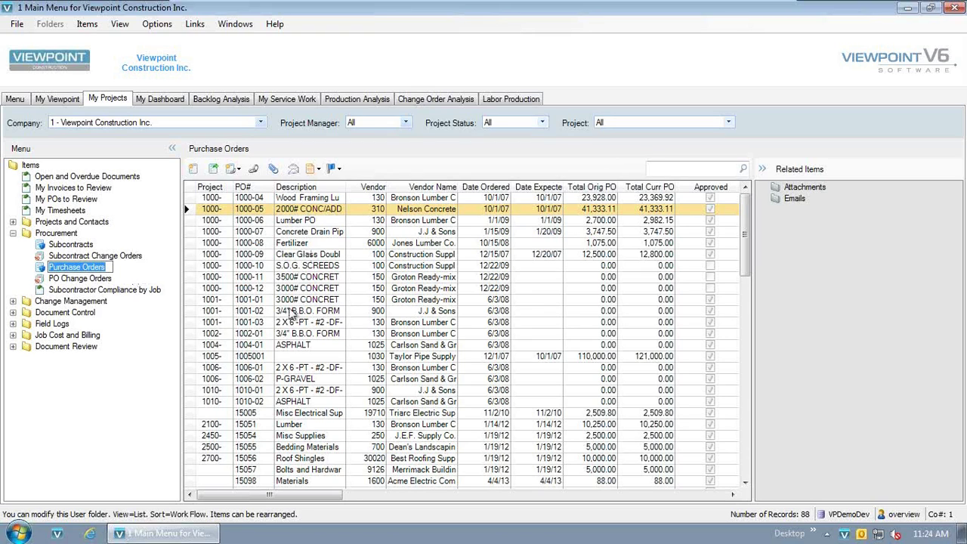
{"action": "left_click", "coordinate": [730, 122]}
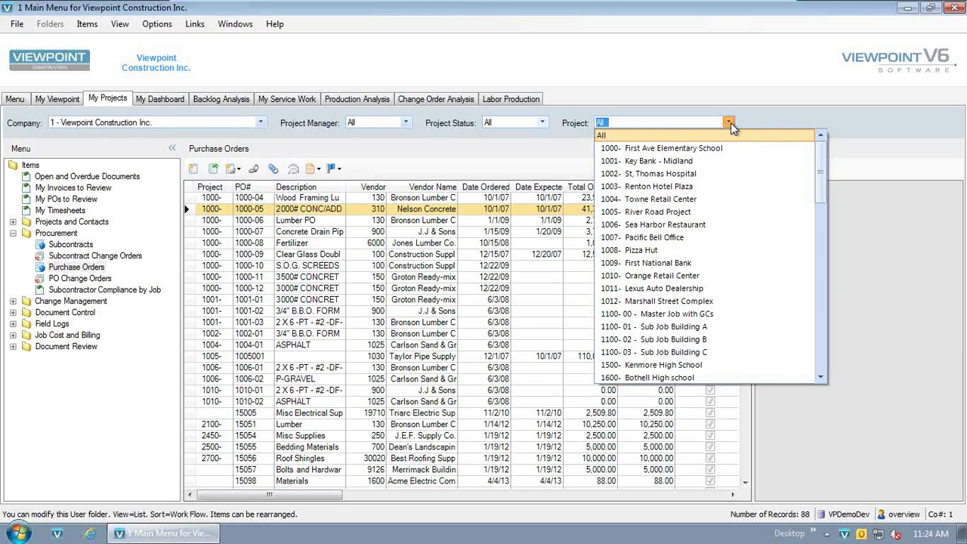
{"action": "left_click_drag", "start_coordinate": [822, 165], "coordinate": [814, 306]}
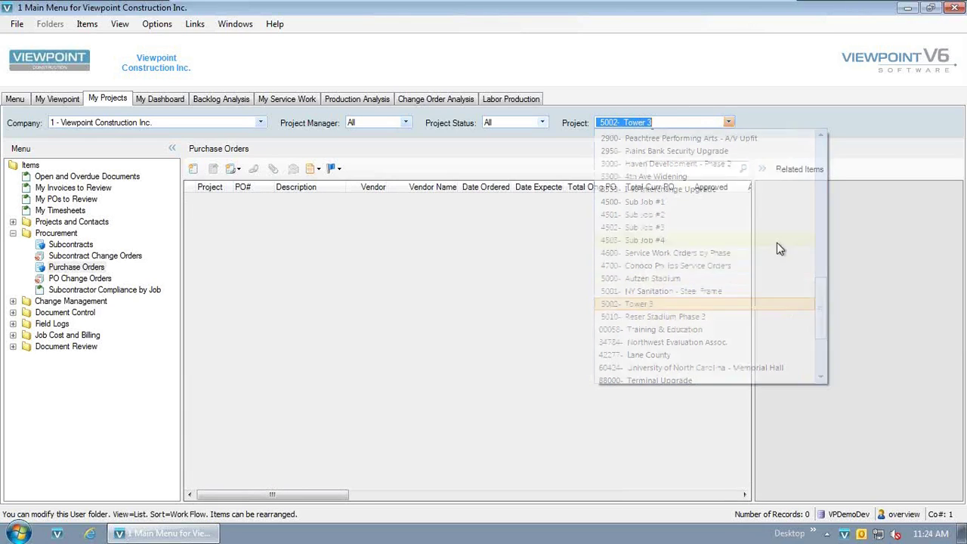
{"action": "left_click", "coordinate": [728, 122]}
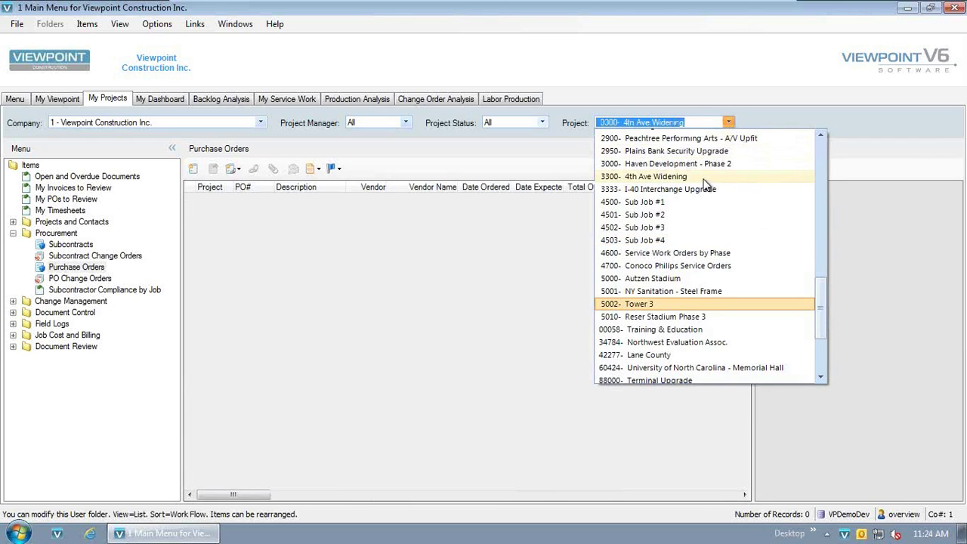
{"action": "left_click", "coordinate": [702, 178]}
{"action": "left_click", "coordinate": [338, 169]}
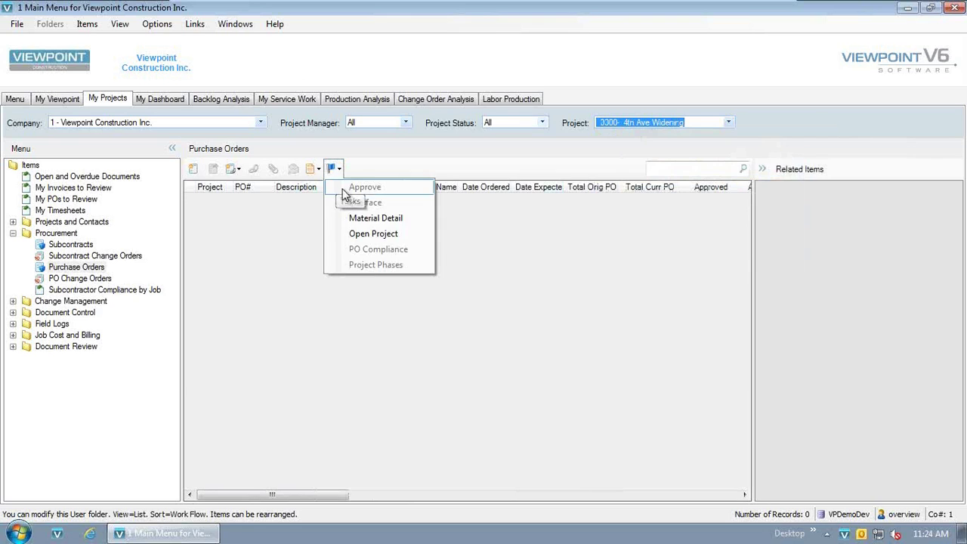
- In Material Detail, enter vendor 130 on row 3, the Pipe RCP 36 In material line
{"action": "left_click", "coordinate": [384, 217]}
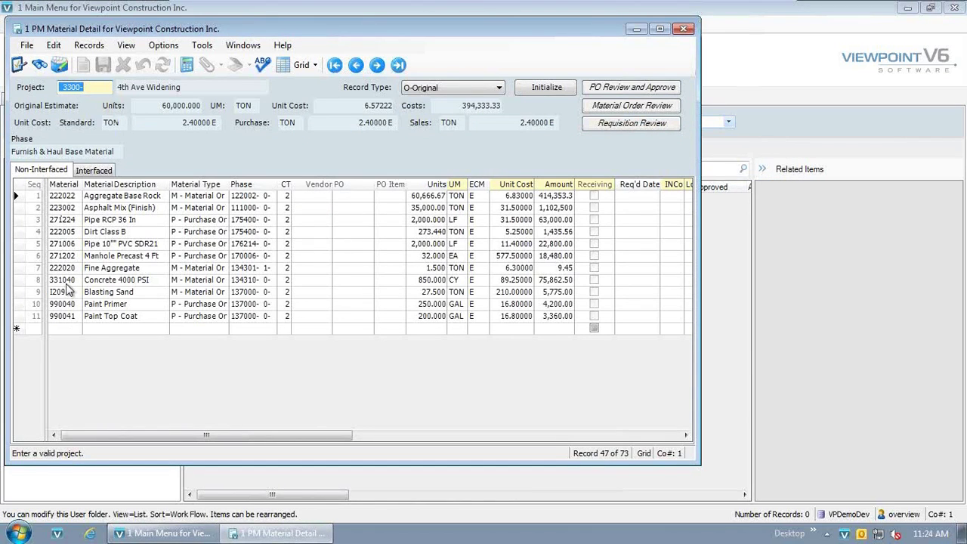
{"action": "left_click", "coordinate": [209, 219]}
{"action": "double_click", "coordinate": [229, 185]}
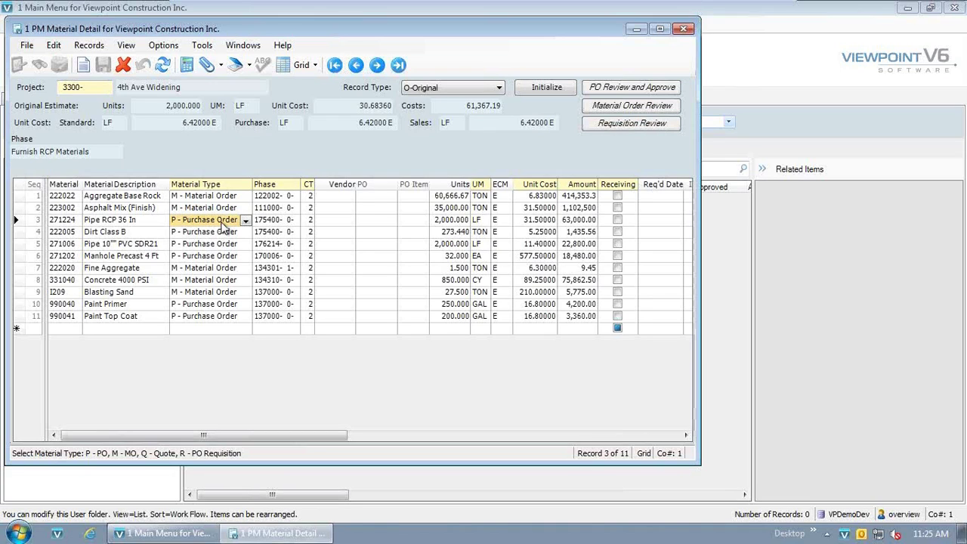
{"action": "key", "text": "Tab"}
{"action": "type", "text": "130"}
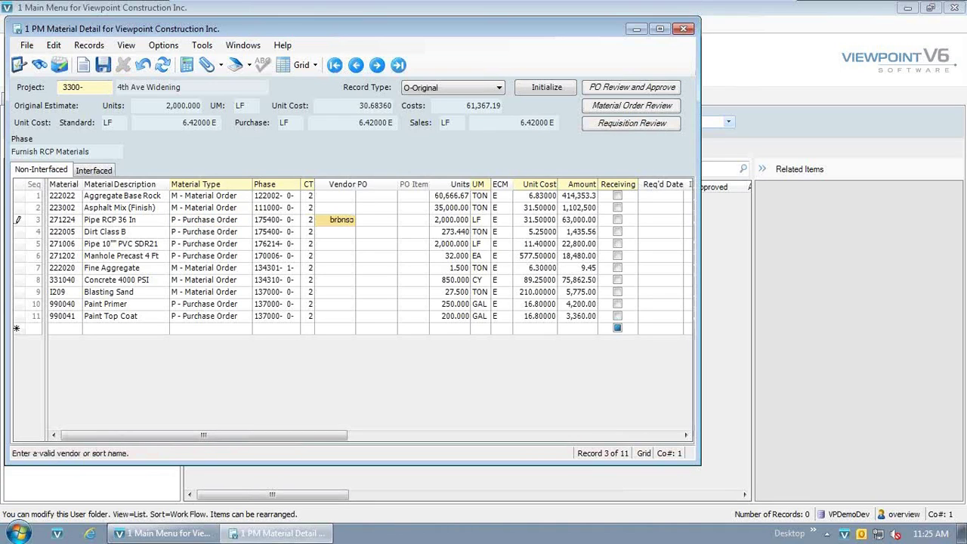
{"action": "key", "text": "Tab"}
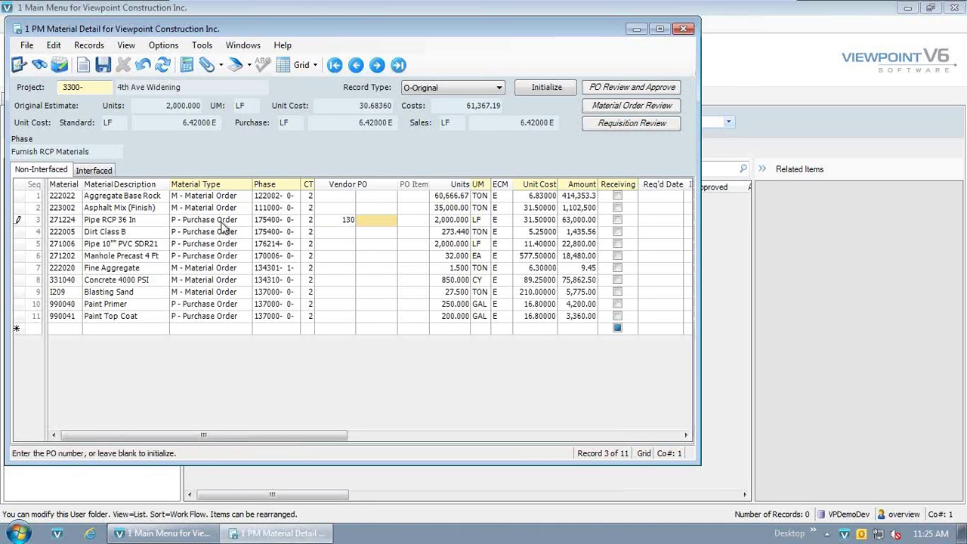
- Check the vendor lookup, save the vendor 130 assignment, and close PM Material Detail
{"action": "left_click", "coordinate": [341, 221]}
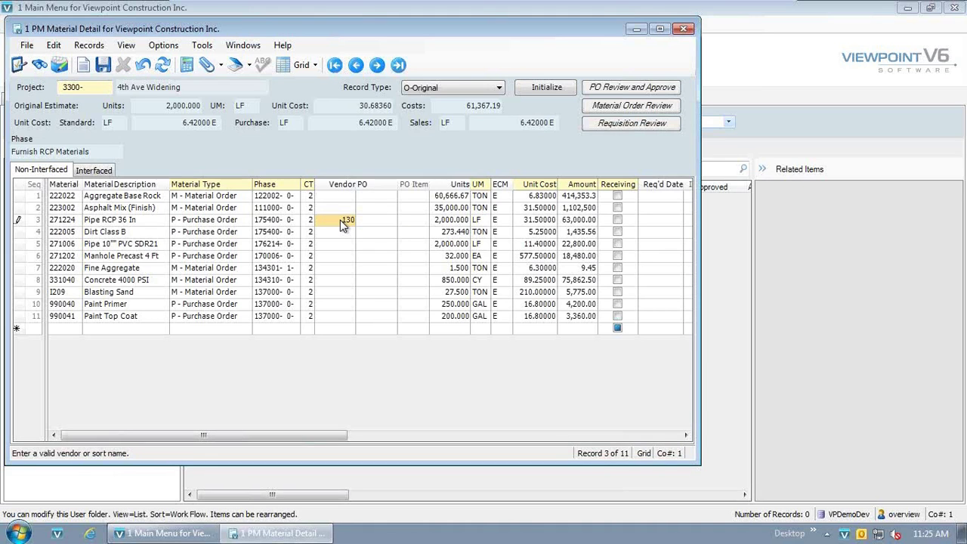
{"action": "key", "text": "F4"}
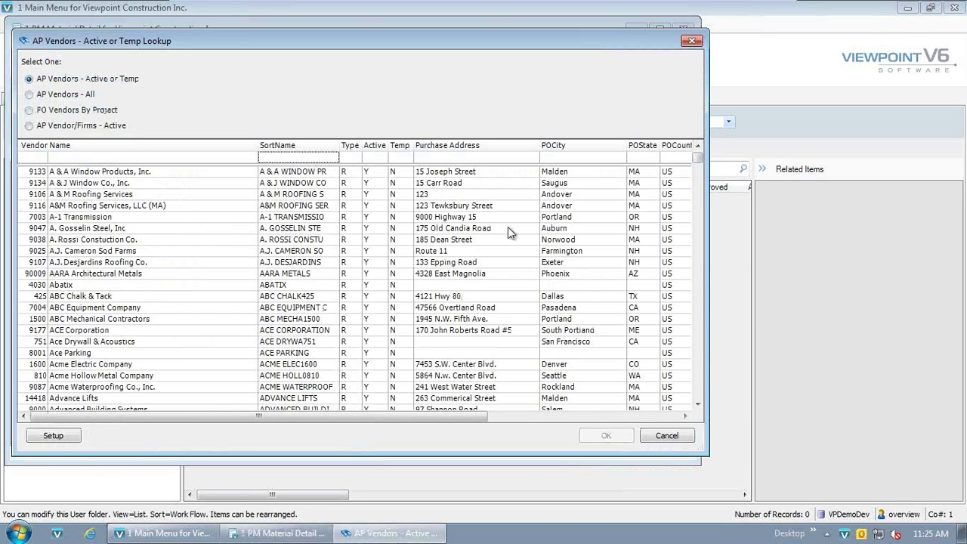
{"action": "left_click", "coordinate": [692, 40]}
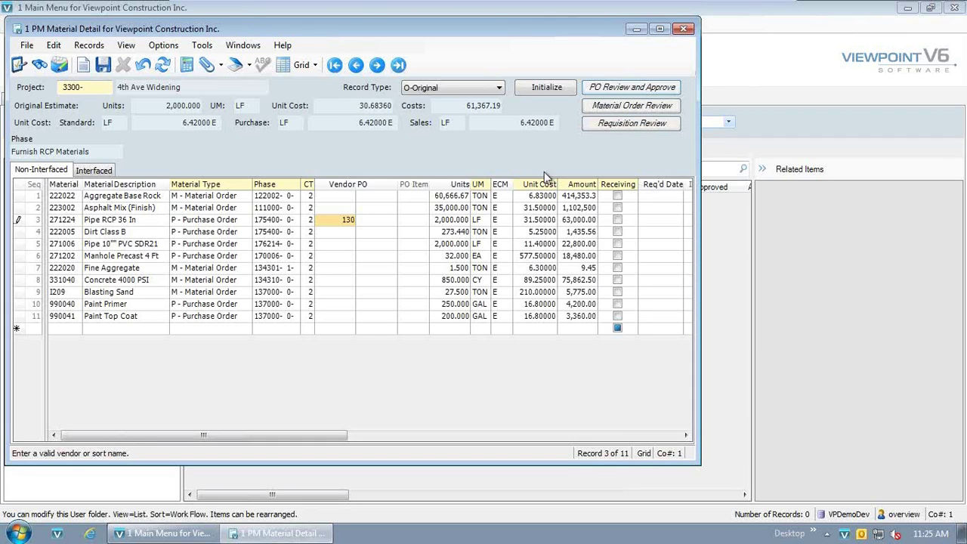
{"action": "key", "text": "ctrl+s"}
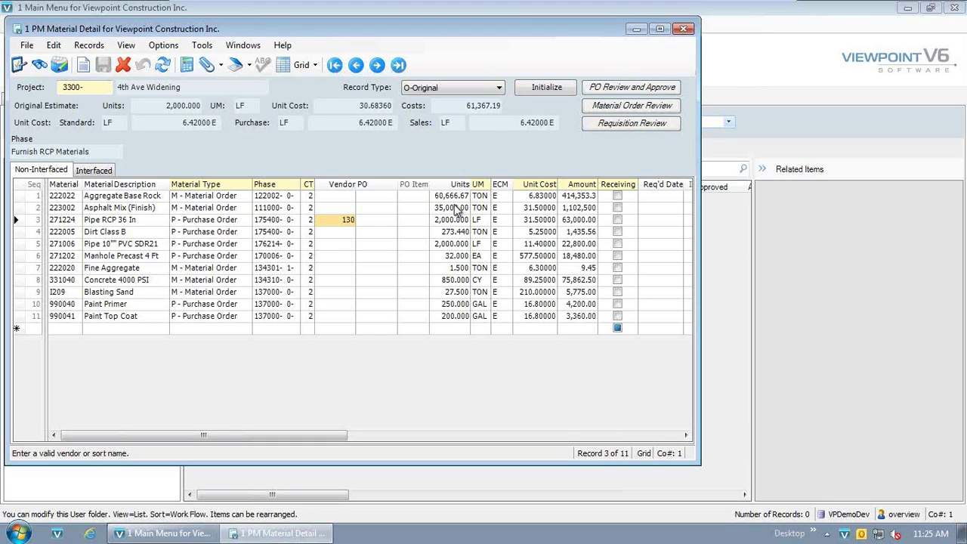
{"action": "left_click", "coordinate": [683, 30]}
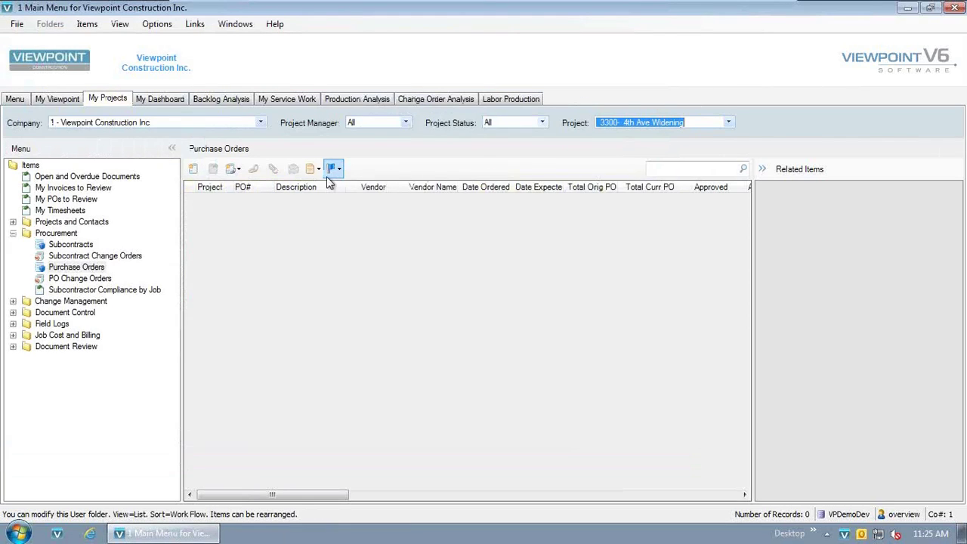
- Preview the JC Unit Cost Drilldown report for contracts 1005- through 999999-
{"action": "left_click", "coordinate": [319, 169]}
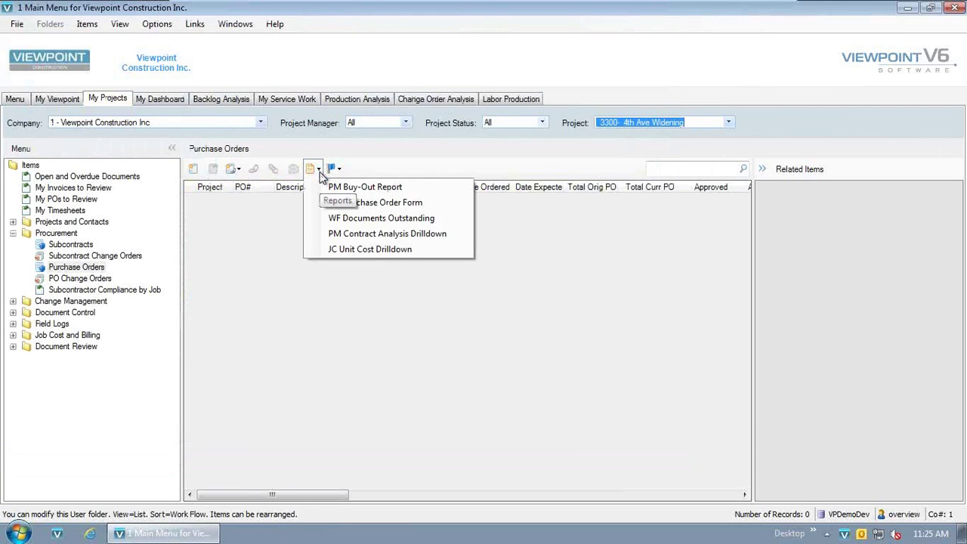
{"action": "left_click", "coordinate": [425, 250]}
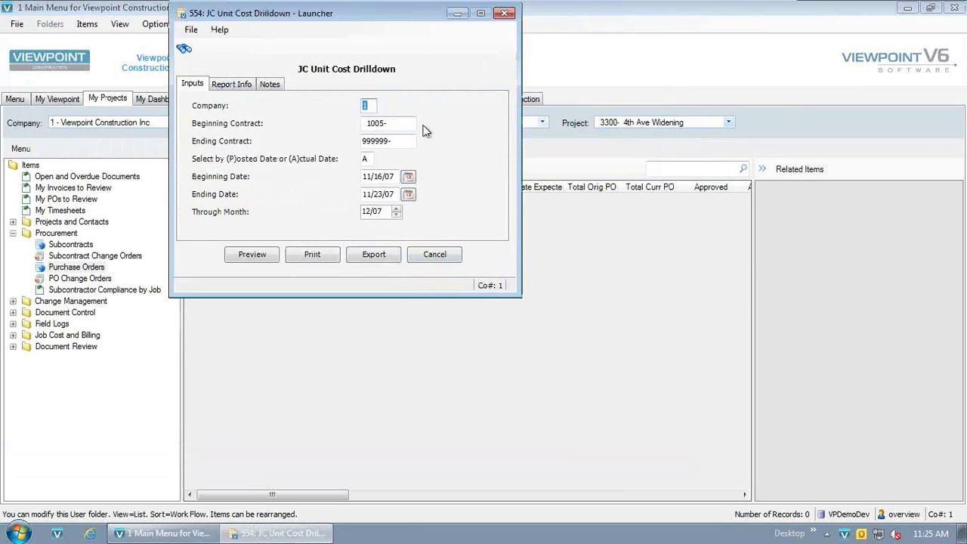
{"action": "left_click", "coordinate": [264, 255]}
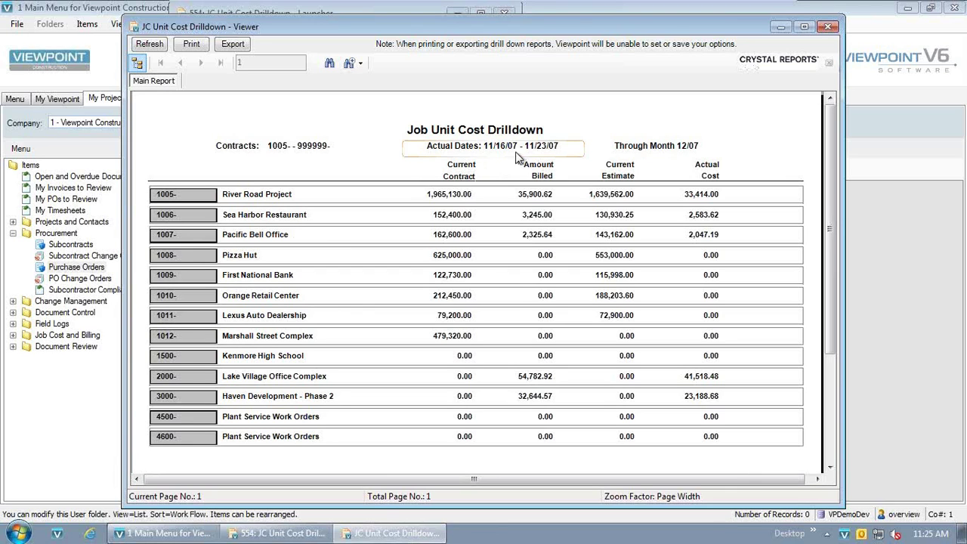
- Maximize the viewer and drill from contract 1005- River Road Project into item 2 Excavation
{"action": "double_click", "coordinate": [714, 26]}
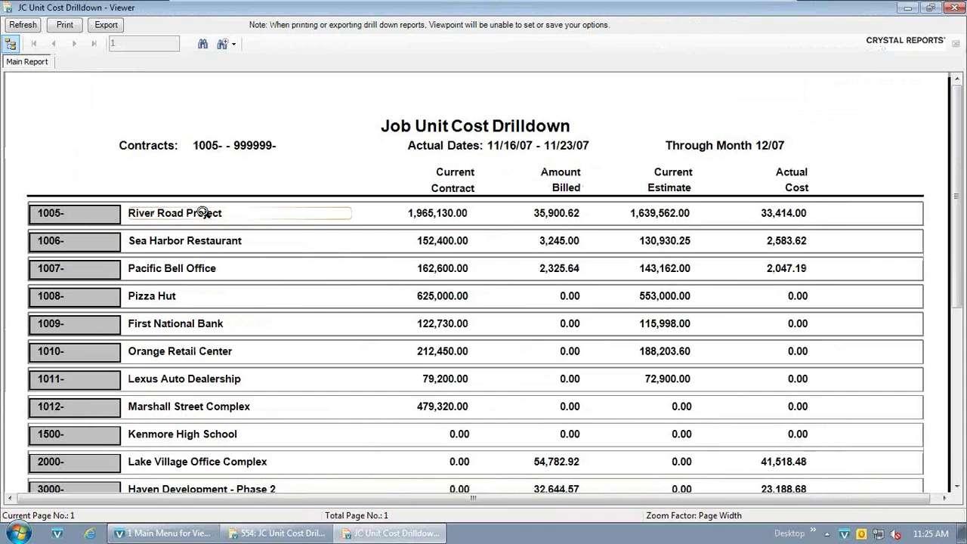
{"action": "double_click", "coordinate": [86, 217]}
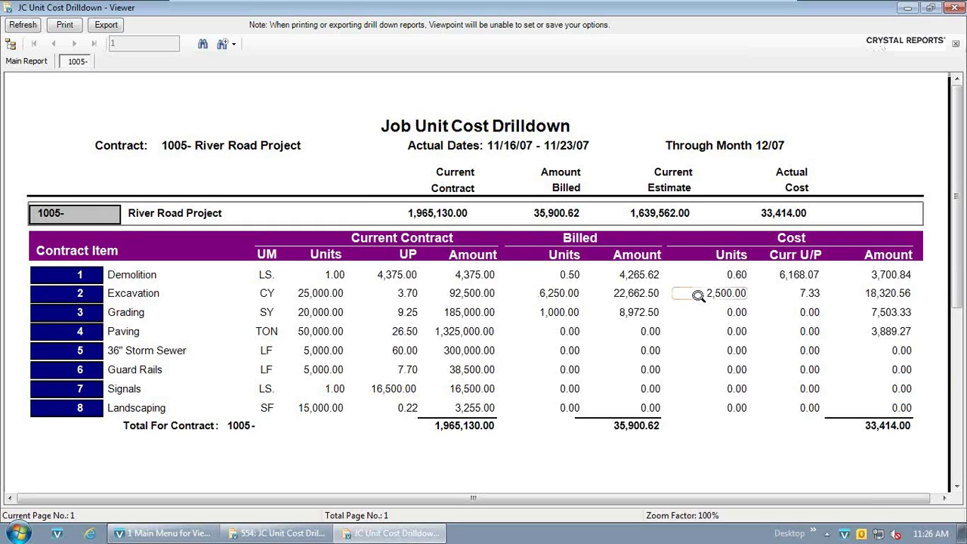
{"action": "left_click", "coordinate": [797, 295]}
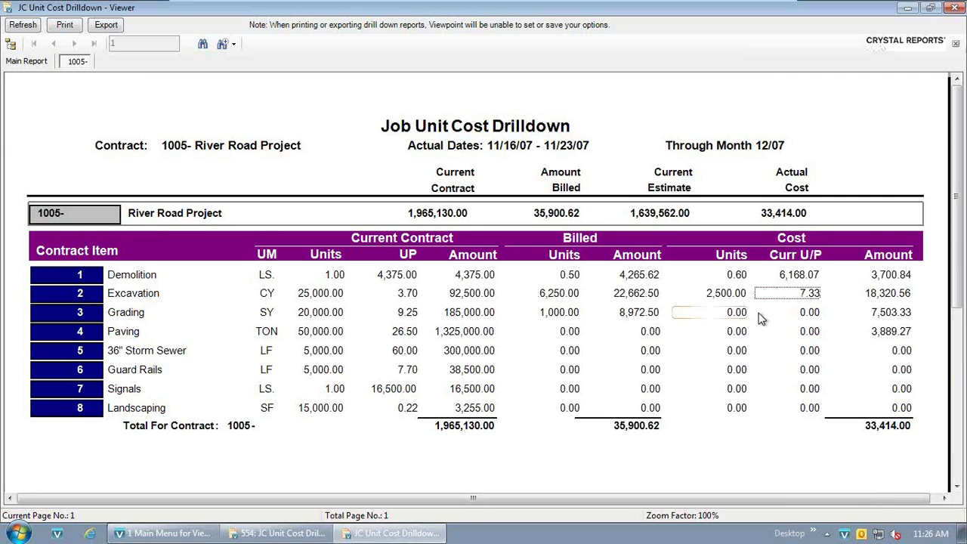
{"action": "double_click", "coordinate": [99, 297]}
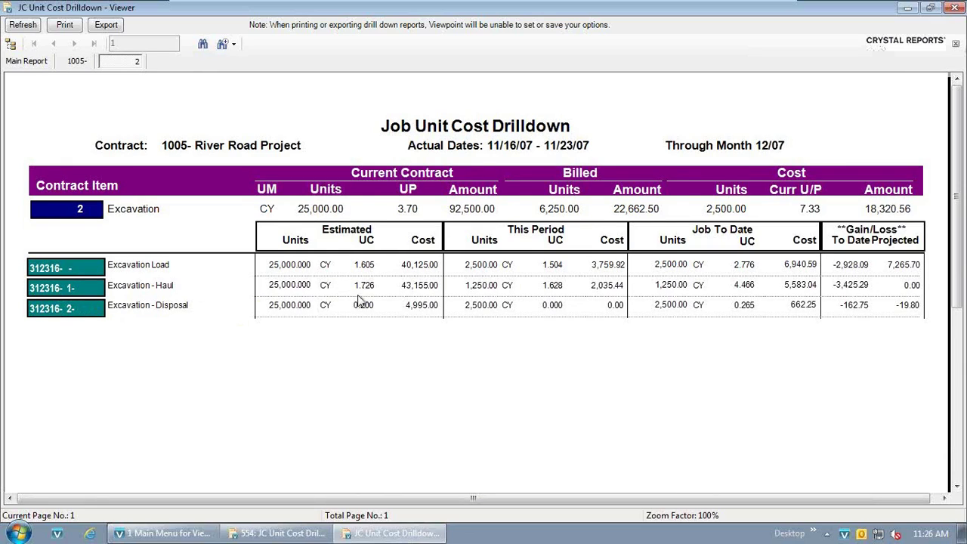
- Review Excavation Load's estimated and job-to-date unit costs, then drill into its LABOR transactions
{"action": "left_click", "coordinate": [377, 266]}
{"action": "left_click", "coordinate": [752, 266]}
{"action": "left_click", "coordinate": [56, 269]}
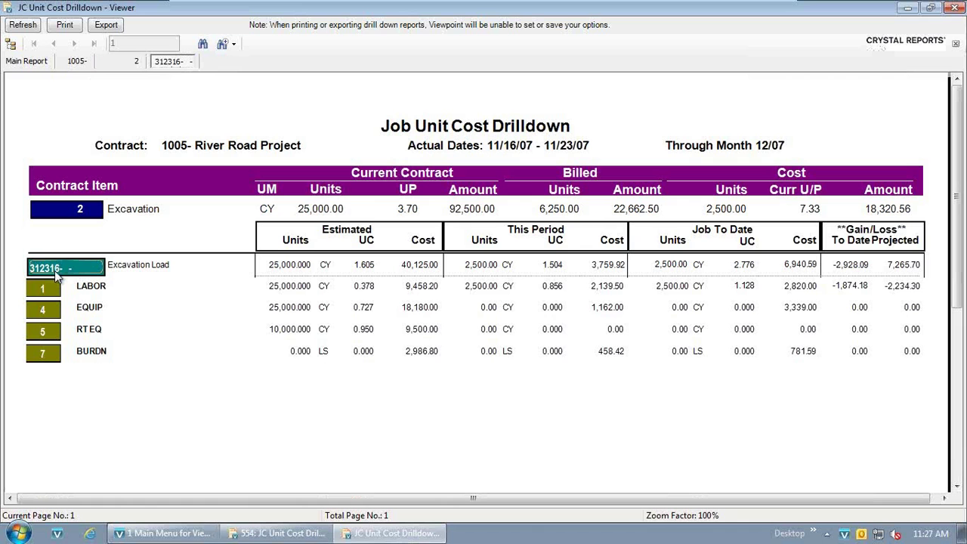
{"action": "left_click", "coordinate": [51, 287]}
{"action": "double_click", "coordinate": [52, 290]}
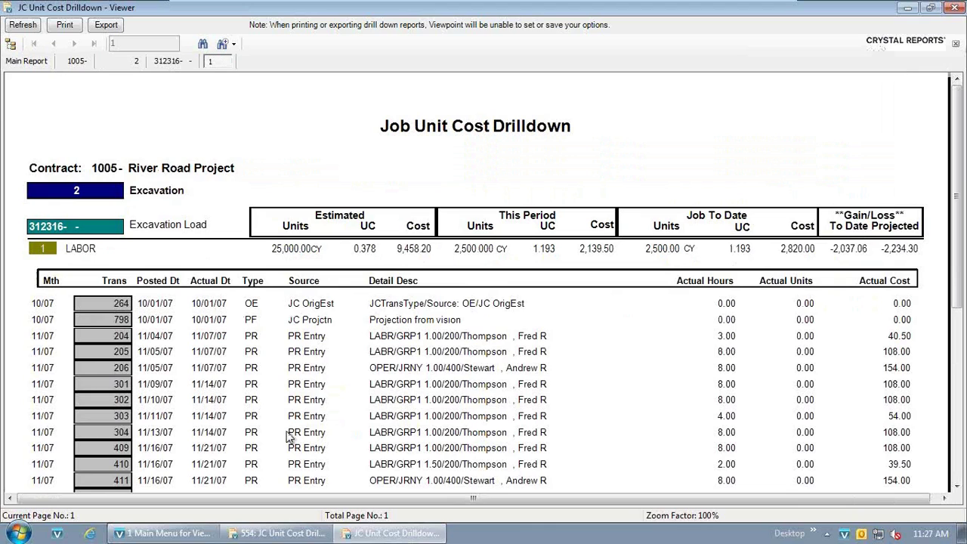
- Scroll through the LABOR transaction details, then close the report viewer
{"action": "scroll", "coordinate": [289, 436], "scroll_direction": "down", "scroll_amount": 5}
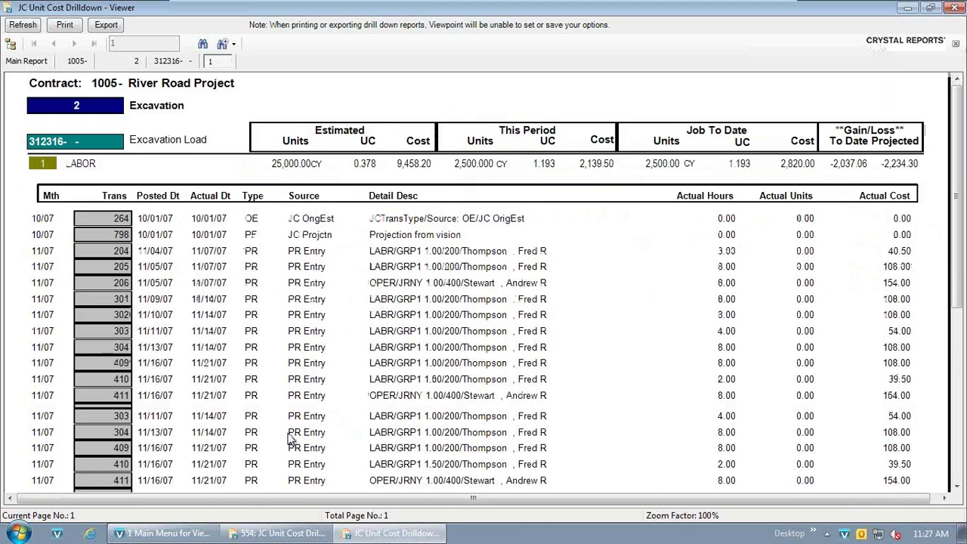
{"action": "scroll", "coordinate": [289, 439], "scroll_direction": "down", "scroll_amount": 3}
{"action": "scroll", "coordinate": [289, 437], "scroll_direction": "up", "scroll_amount": 8}
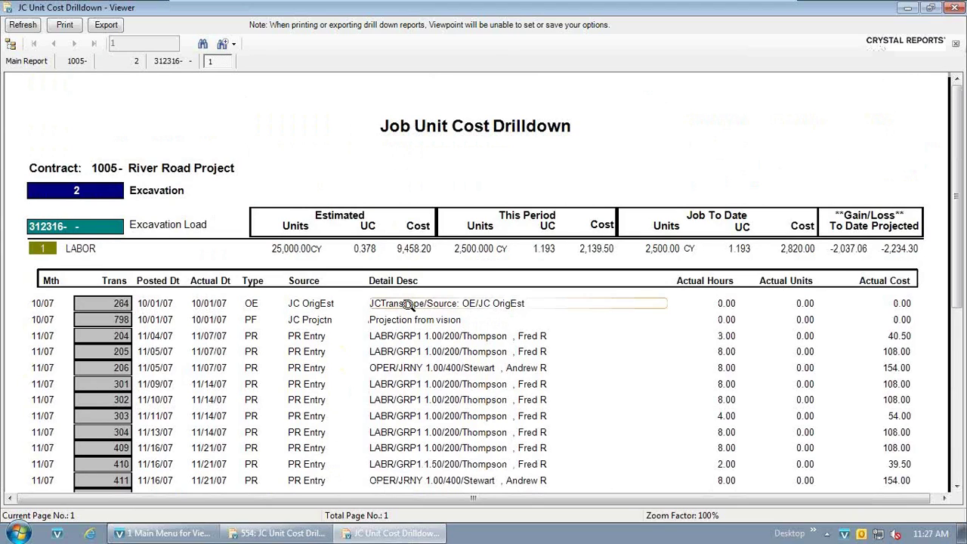
{"action": "left_click", "coordinate": [955, 10]}
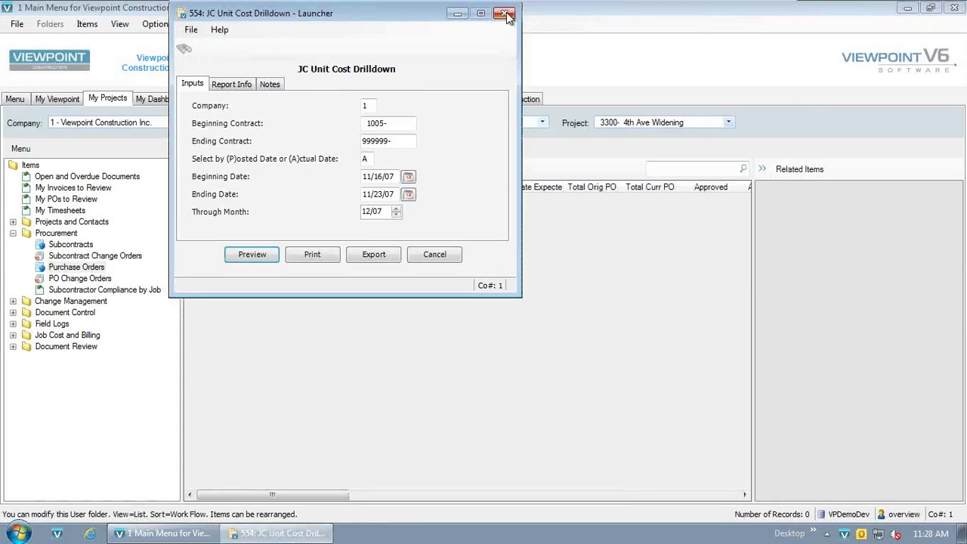
- Close the JC Unit Cost Drilldown Launcher and return to the main Menu item list
{"action": "left_click", "coordinate": [505, 15]}
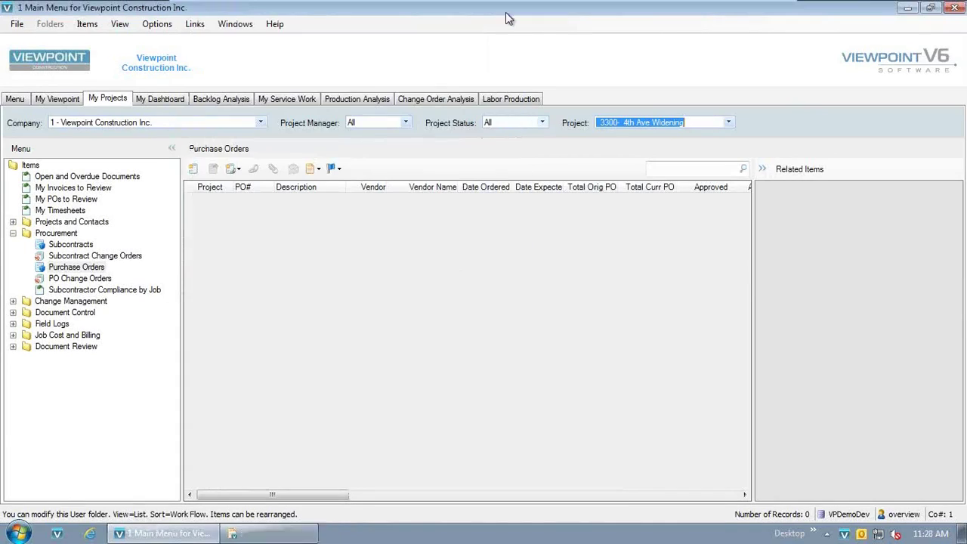
{"action": "left_click", "coordinate": [16, 99]}
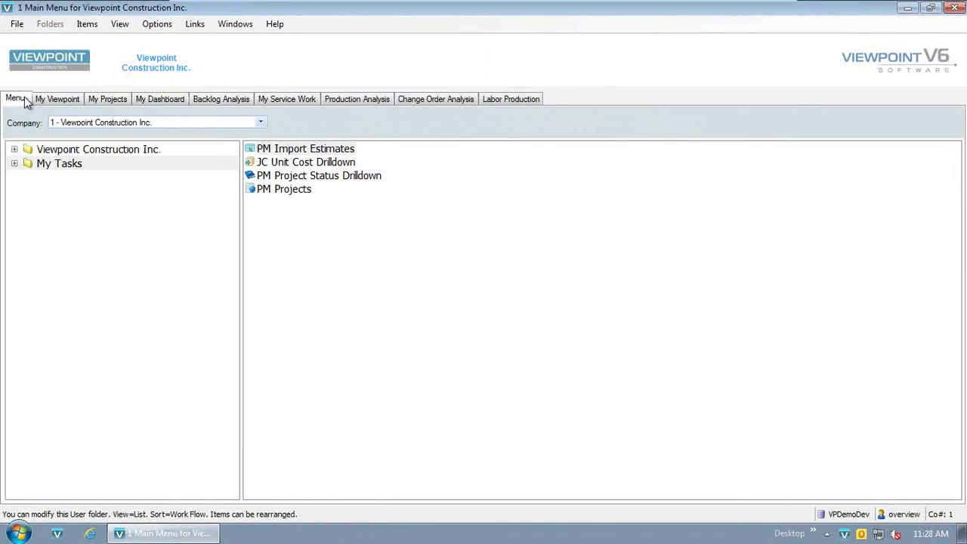